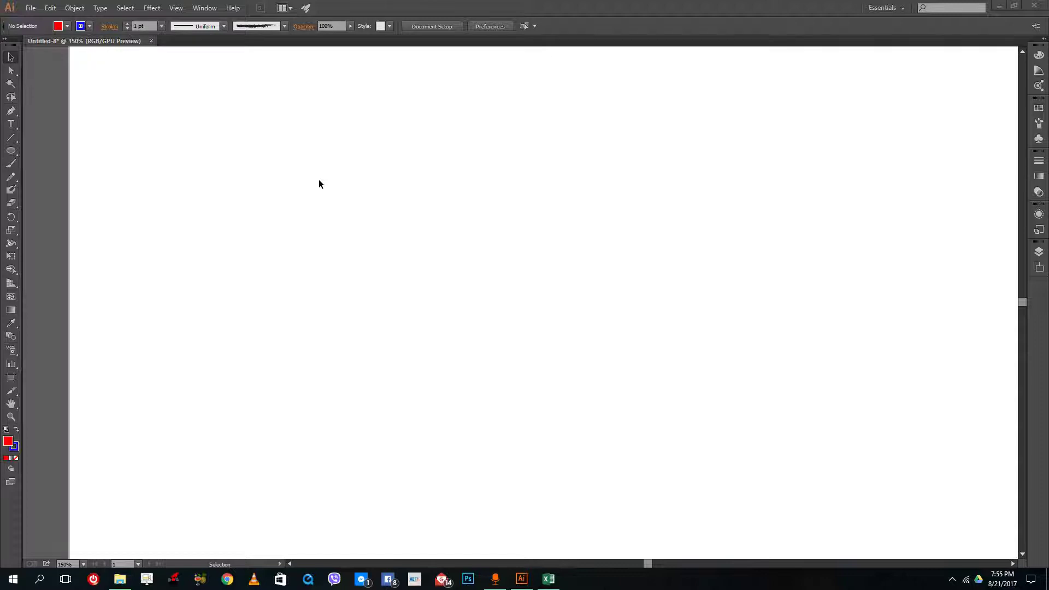
- Draw a closed, red-filled four-sided shape with straight edges using the Pen tool on the artboard's left half
{"action": "left_click", "coordinate": [11, 112]}
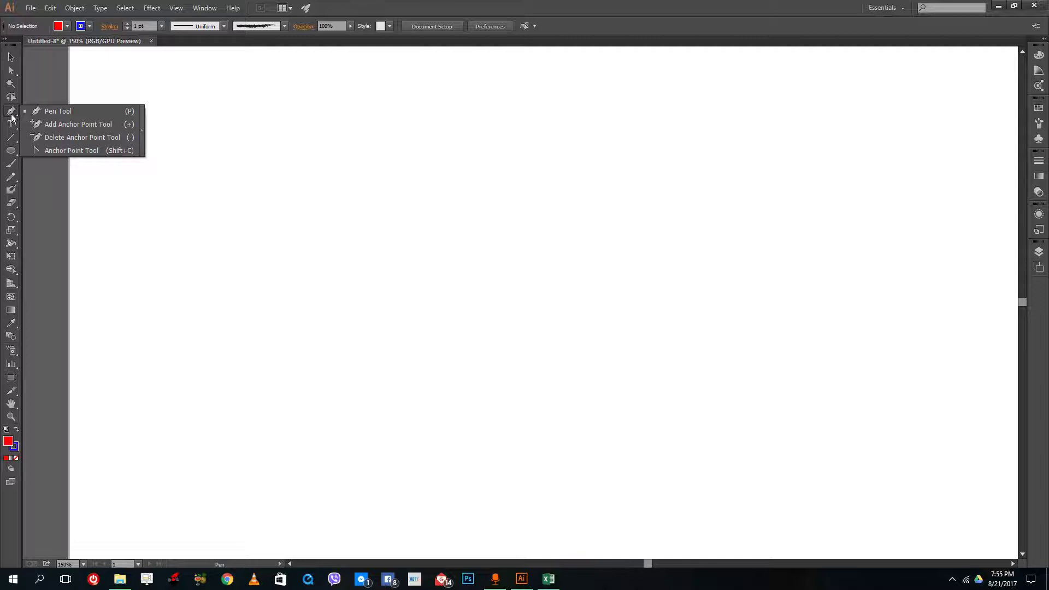
{"action": "left_click", "coordinate": [57, 111]}
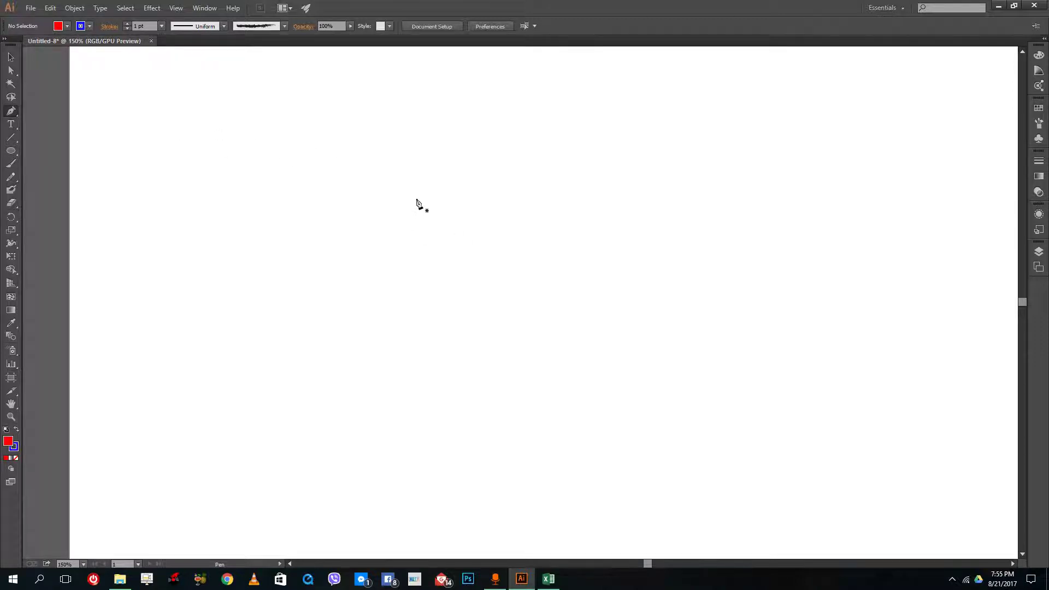
{"action": "left_click", "coordinate": [210, 301]}
{"action": "left_click", "coordinate": [189, 143]}
{"action": "left_click", "coordinate": [433, 147]}
{"action": "left_click", "coordinate": [486, 350]}
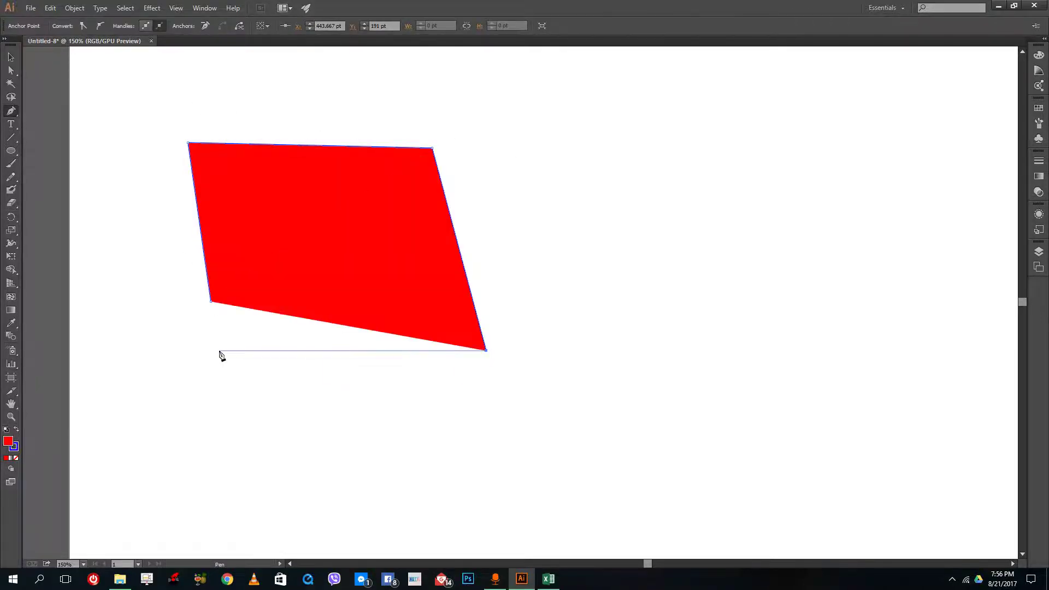
{"action": "left_click", "coordinate": [219, 350]}
{"action": "left_click", "coordinate": [211, 302]}
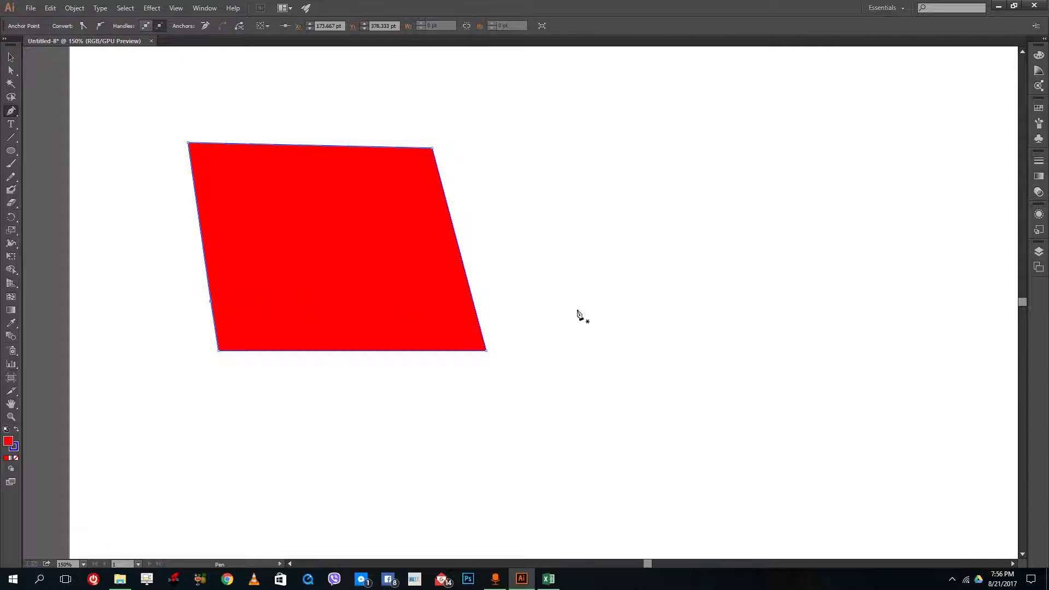
- Draw a closed, tilted four-sided top face of a box beside the first shape with the Pen tool
{"action": "left_click", "coordinate": [541, 191]}
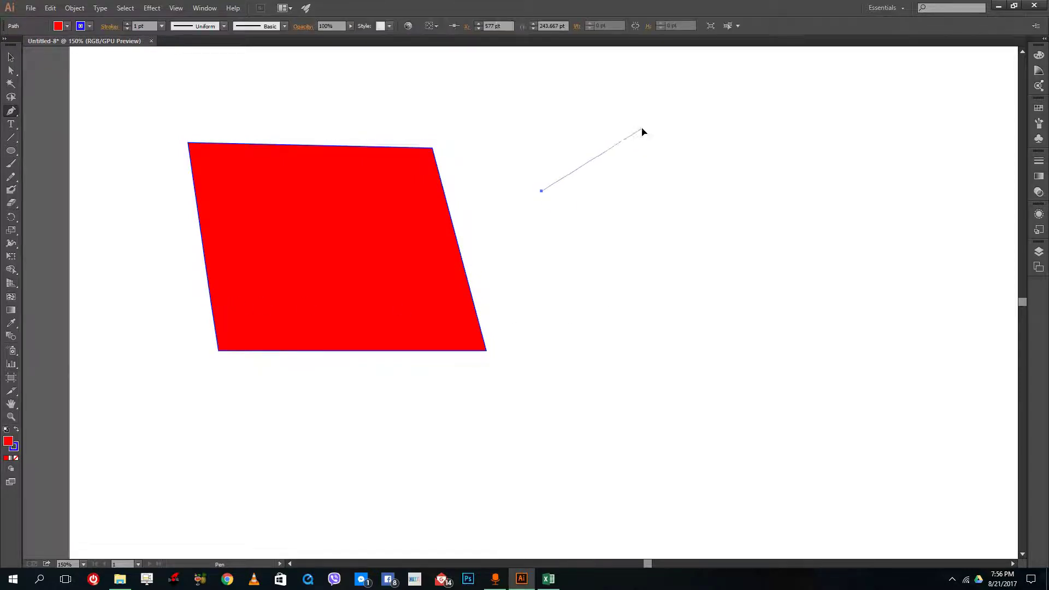
{"action": "left_click", "coordinate": [642, 128]}
{"action": "left_click", "coordinate": [803, 176]}
{"action": "left_click", "coordinate": [689, 261]}
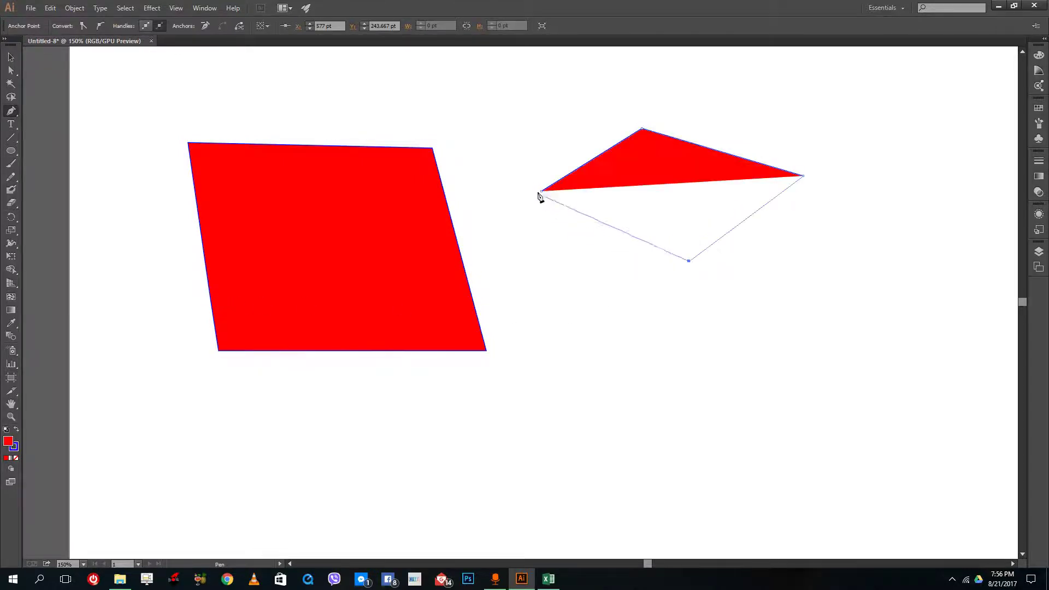
{"action": "left_click", "coordinate": [541, 191]}
- Draw the box's front-left face as a closed path sharing the top face's lower-left edge
{"action": "left_click", "coordinate": [689, 402]}
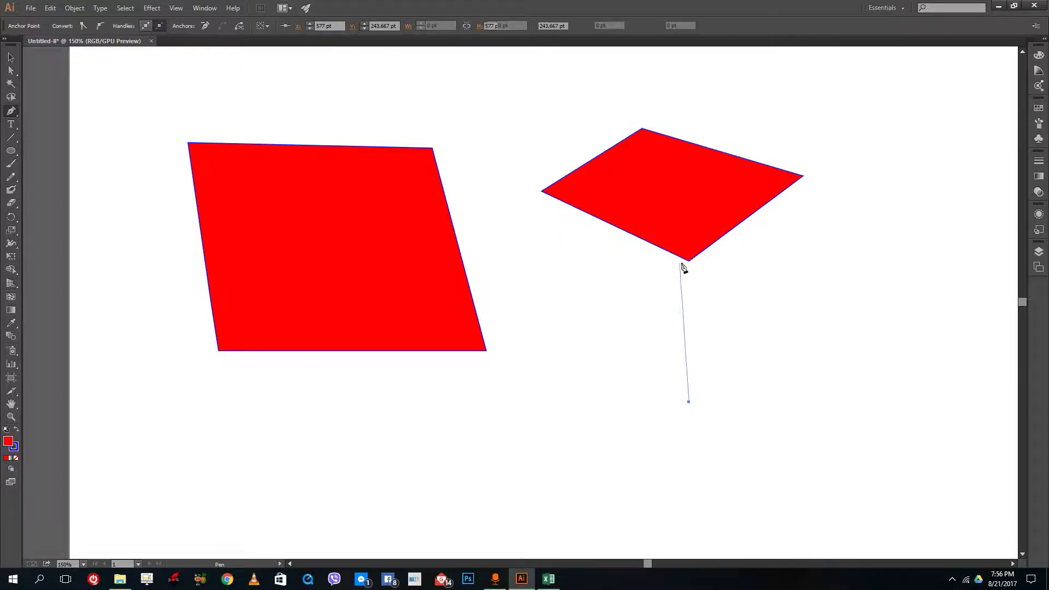
{"action": "left_click", "coordinate": [689, 261]}
{"action": "left_click", "coordinate": [541, 191]}
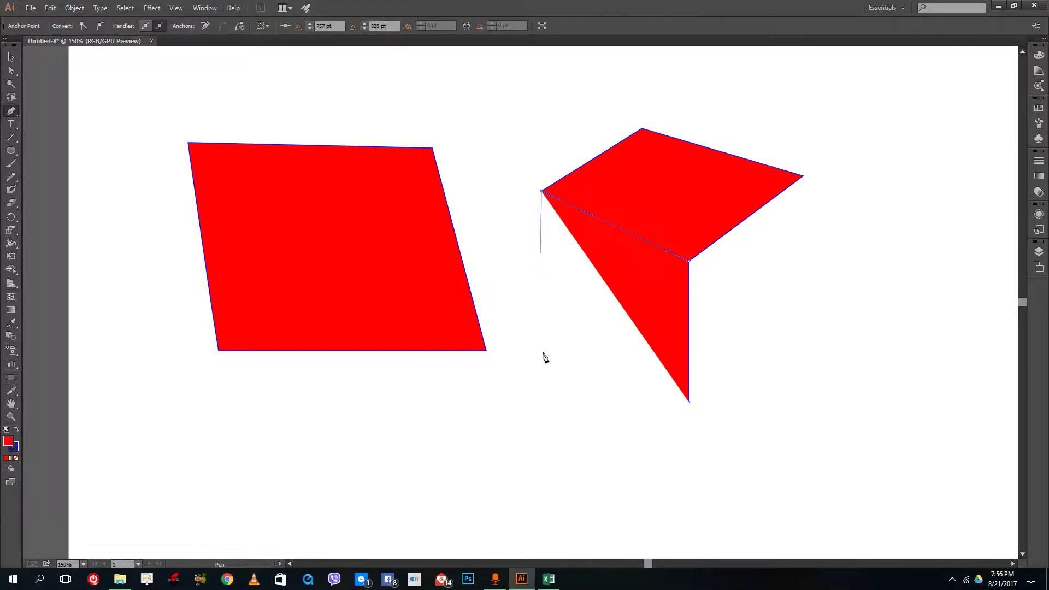
{"action": "left_click", "coordinate": [541, 376]}
{"action": "left_click", "coordinate": [689, 401]}
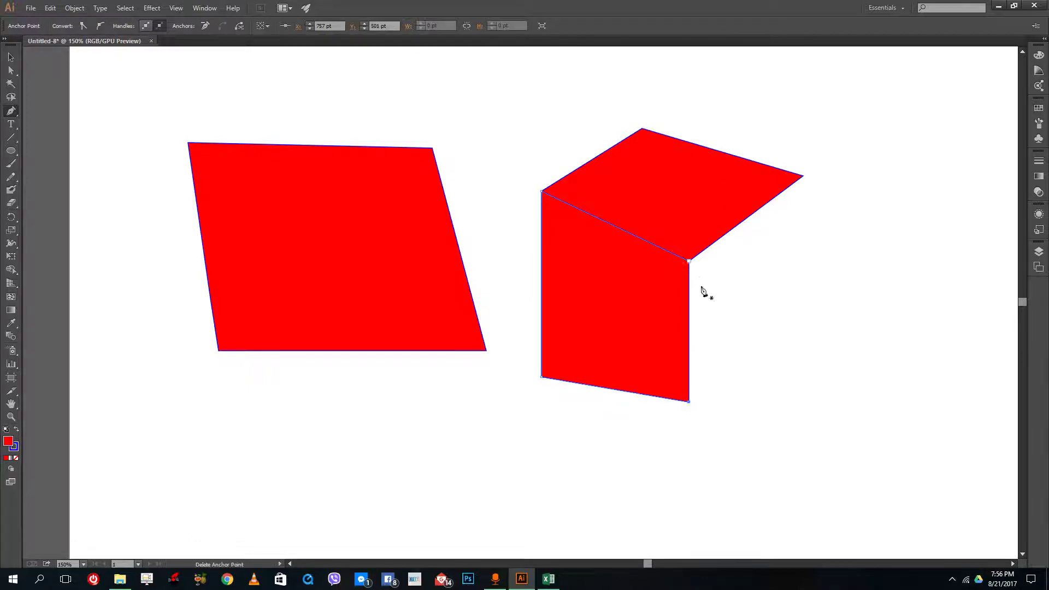
- Draw the box's front-right face as a closed path sharing edges with the top and front-left faces
{"action": "left_click", "coordinate": [805, 348]}
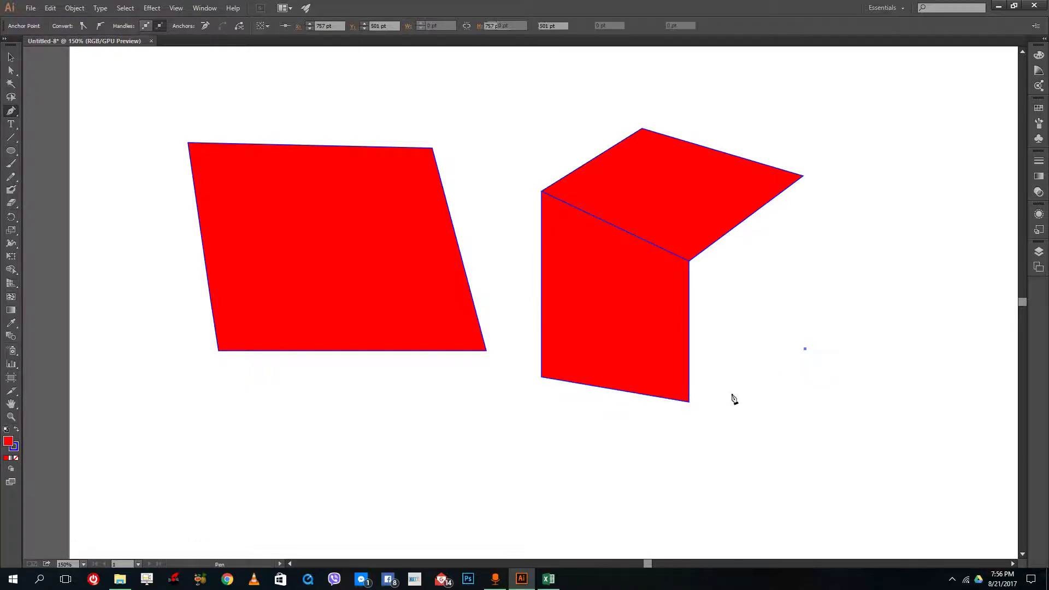
{"action": "left_click", "coordinate": [690, 402]}
{"action": "left_click", "coordinate": [689, 261]}
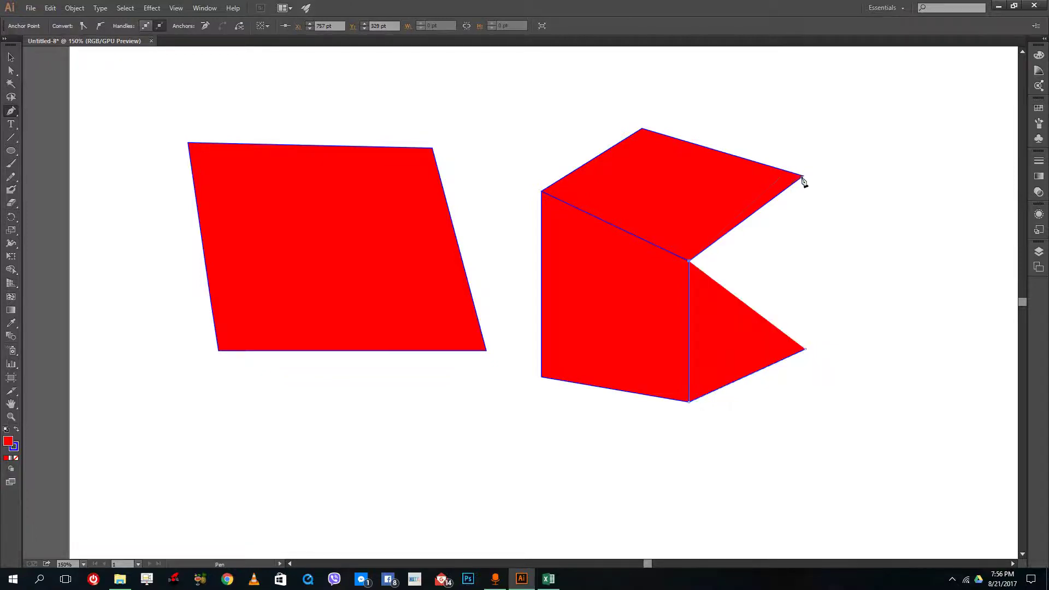
{"action": "left_click", "coordinate": [803, 176]}
{"action": "left_click", "coordinate": [805, 348]}
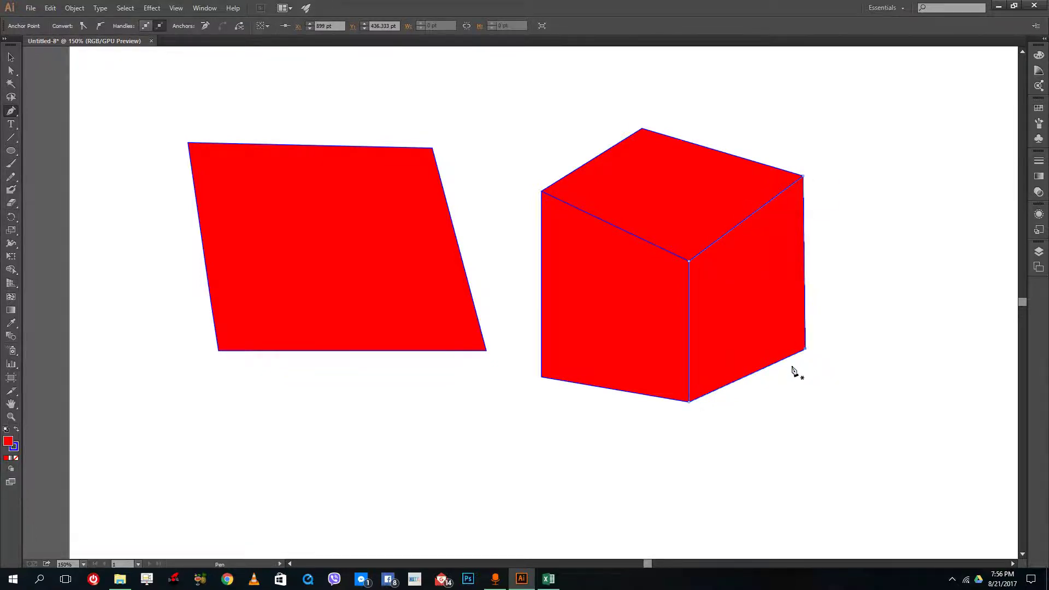
- Select the four-sided shape and all faces of the box and delete them
{"action": "left_click", "coordinate": [11, 57]}
{"action": "left_click_drag", "start_coordinate": [206, 89], "coordinate": [766, 414]}
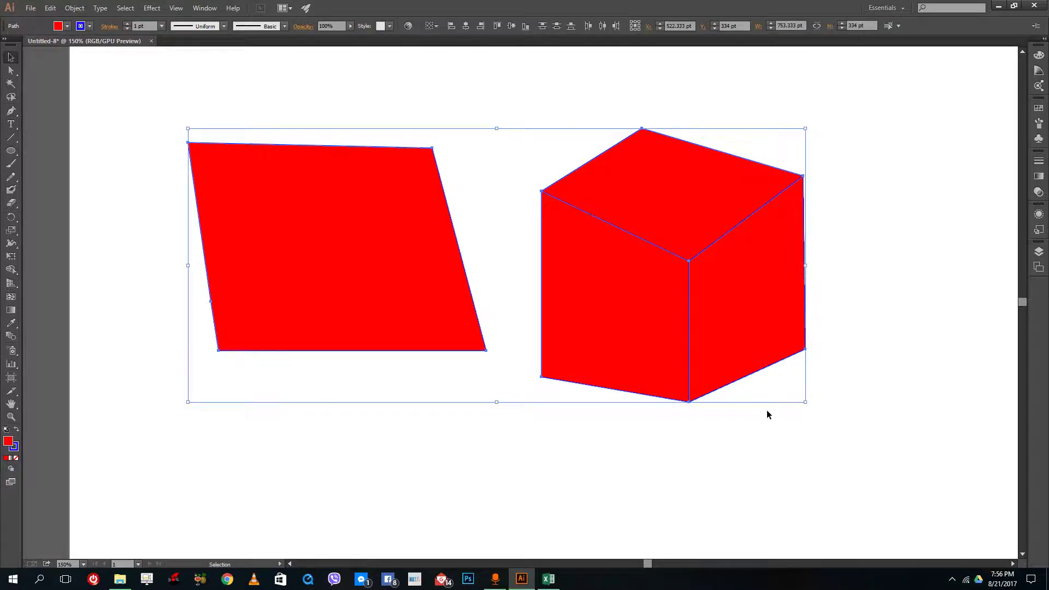
{"action": "key", "text": "Delete"}
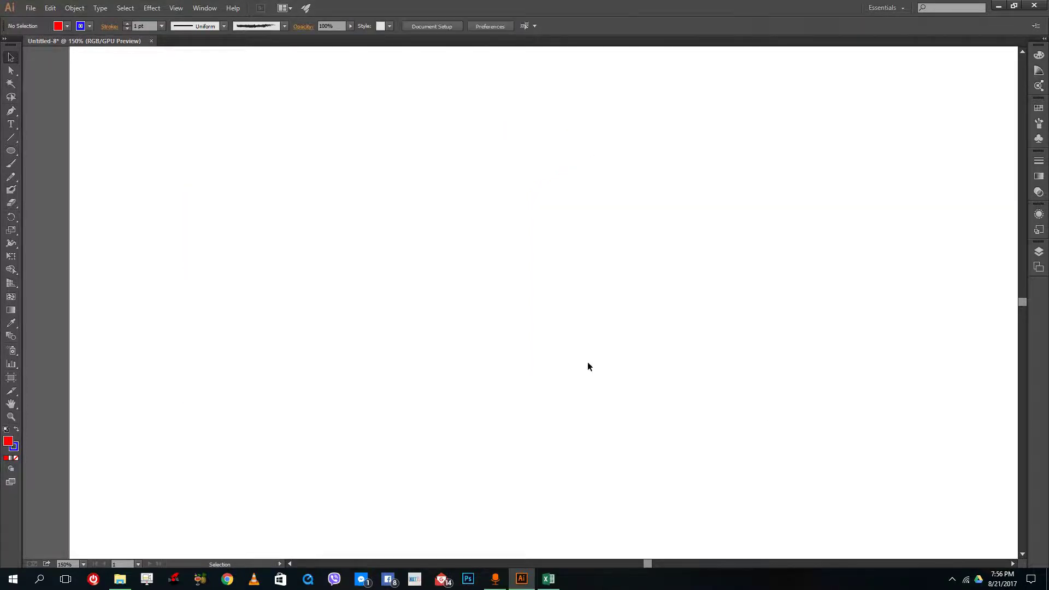
- Set the Pen tool's fill to None and the stroke weight to 6 pt
{"action": "left_click", "coordinate": [11, 110]}
{"action": "left_click", "coordinate": [67, 25]}
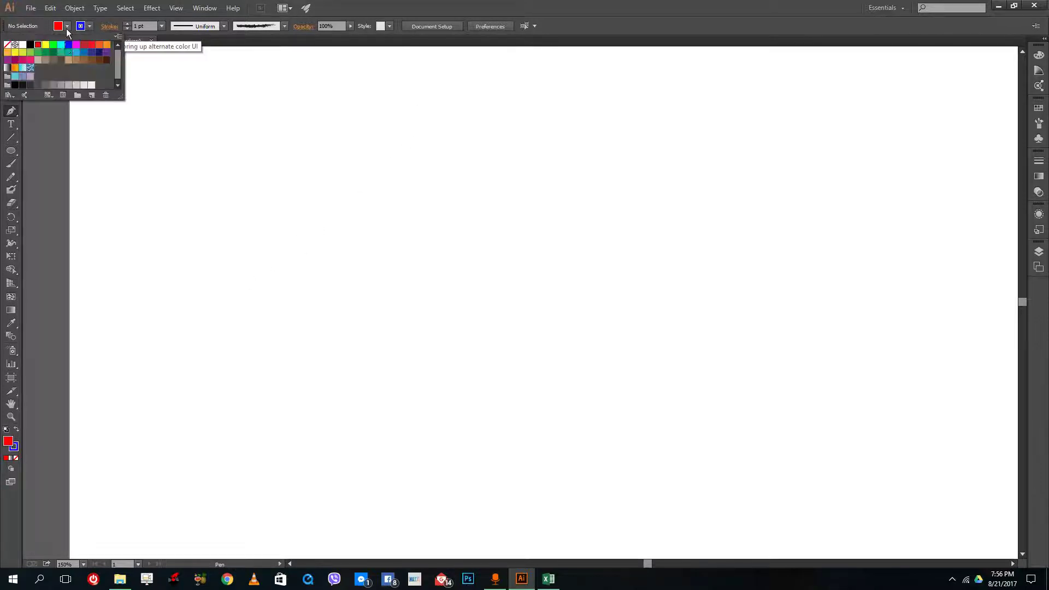
{"action": "left_click", "coordinate": [7, 44]}
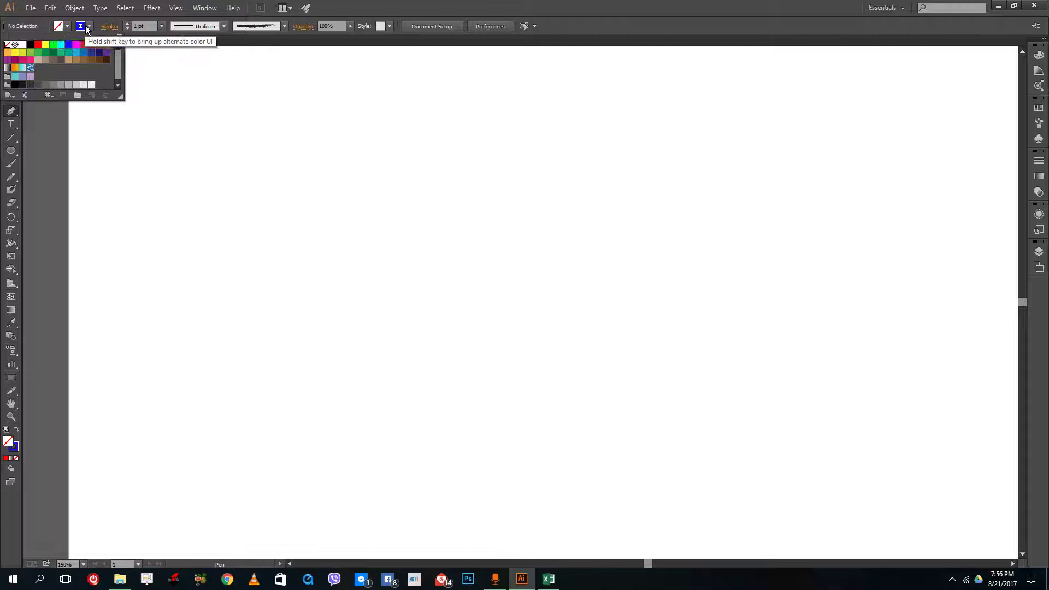
{"action": "left_click", "coordinate": [126, 24]}
- Draw an open S-shaped path from curved segments with the Pen tool, starting at the upper end of the S
{"action": "left_click", "coordinate": [502, 104]}
{"action": "left_click_drag", "start_coordinate": [360, 158], "coordinate": [356, 212]}
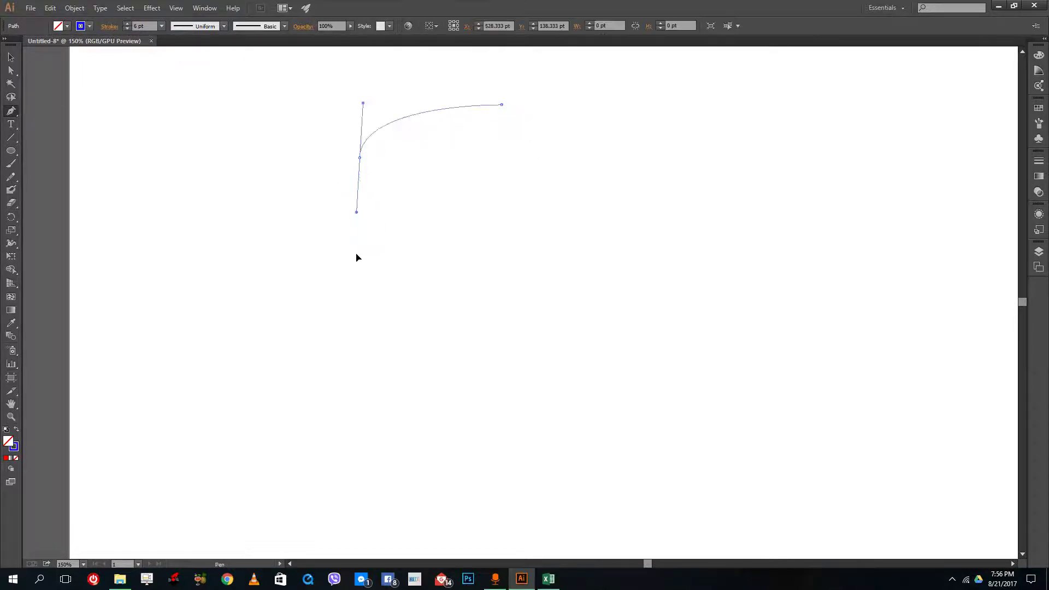
{"action": "left_click_drag", "start_coordinate": [356, 257], "coordinate": [359, 231]}
{"action": "left_click", "coordinate": [499, 229]}
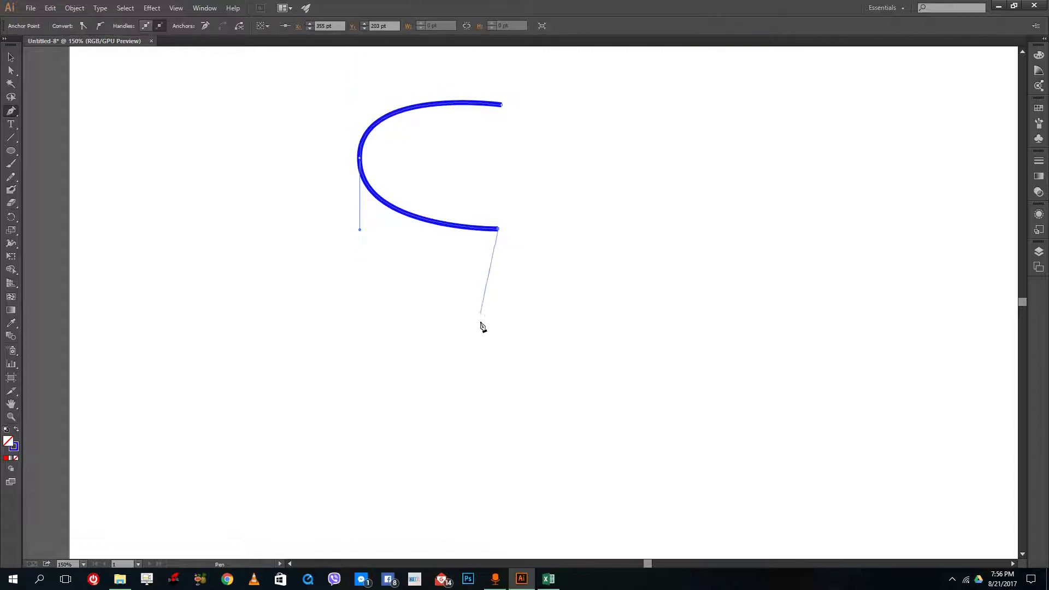
{"action": "left_click_drag", "start_coordinate": [476, 331], "coordinate": [365, 413]}
{"action": "left_click", "coordinate": [347, 314]}
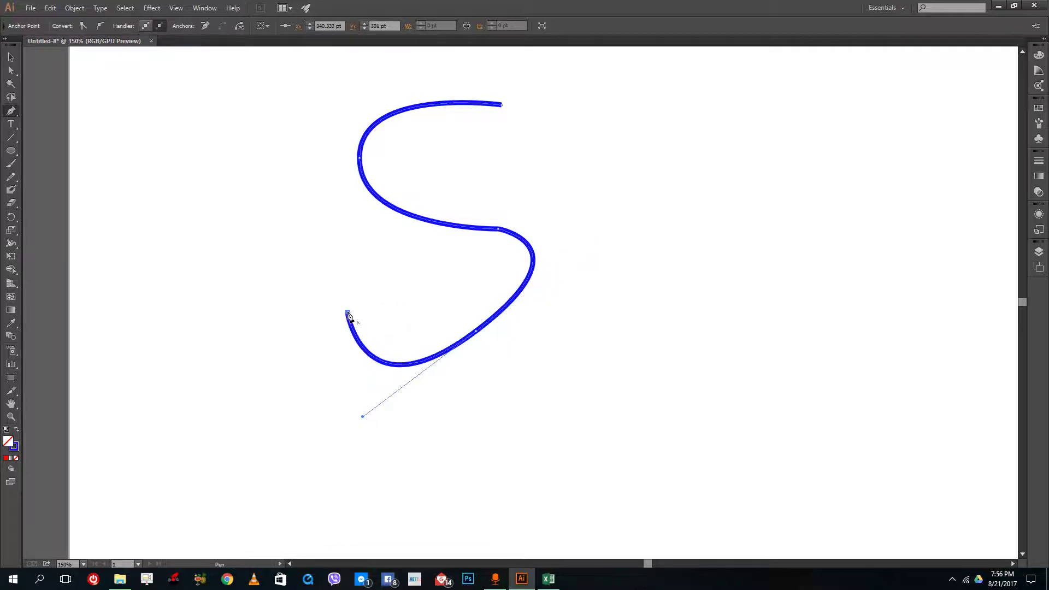
- Select the entire S-shaped path and delete it from the artboard
{"action": "key", "text": "v"}
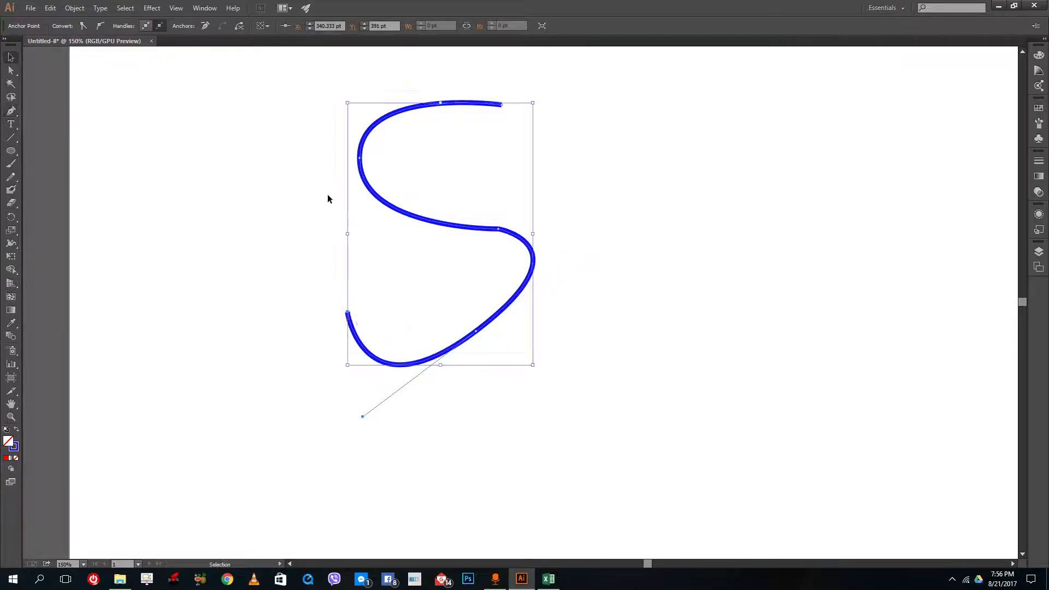
{"action": "left_click", "coordinate": [328, 197]}
{"action": "key", "text": "ctrl+a"}
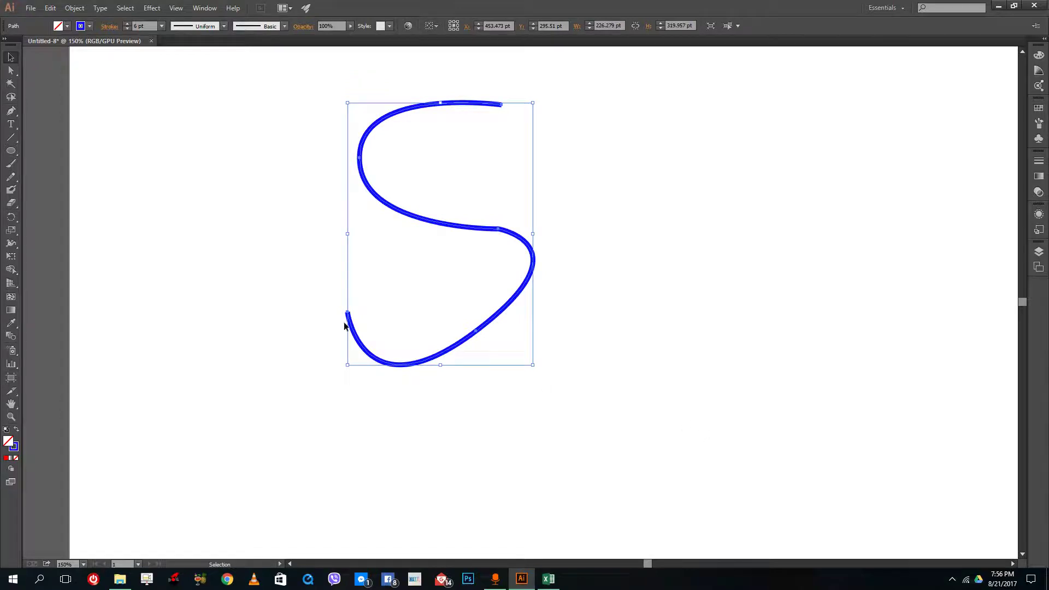
{"action": "key", "text": "Delete"}
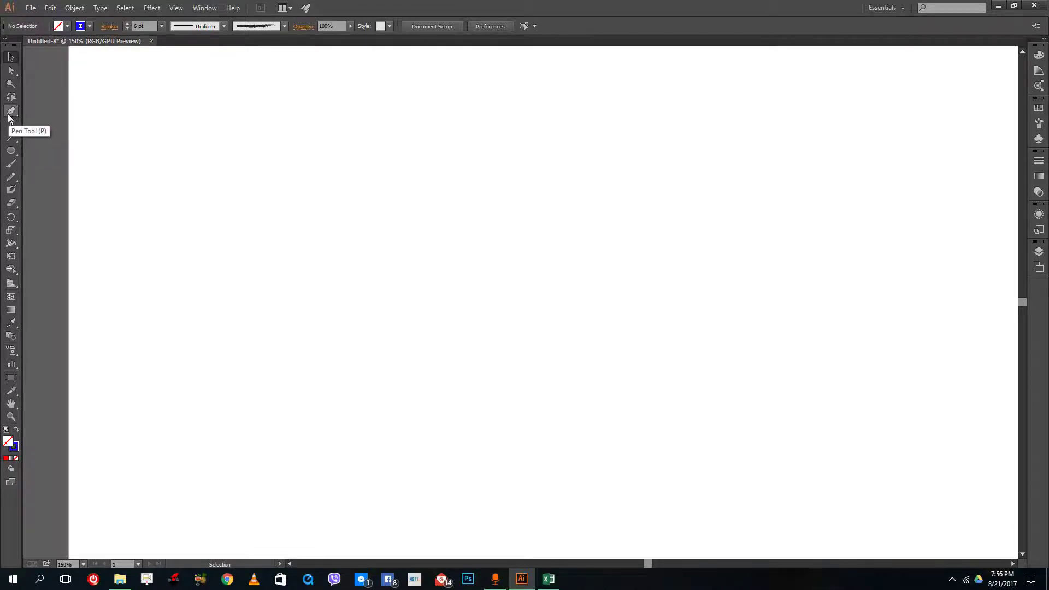
- Show the document grid and turn on Snap to Grid for drawing with the Pen tool
{"action": "left_click", "coordinate": [205, 8]}
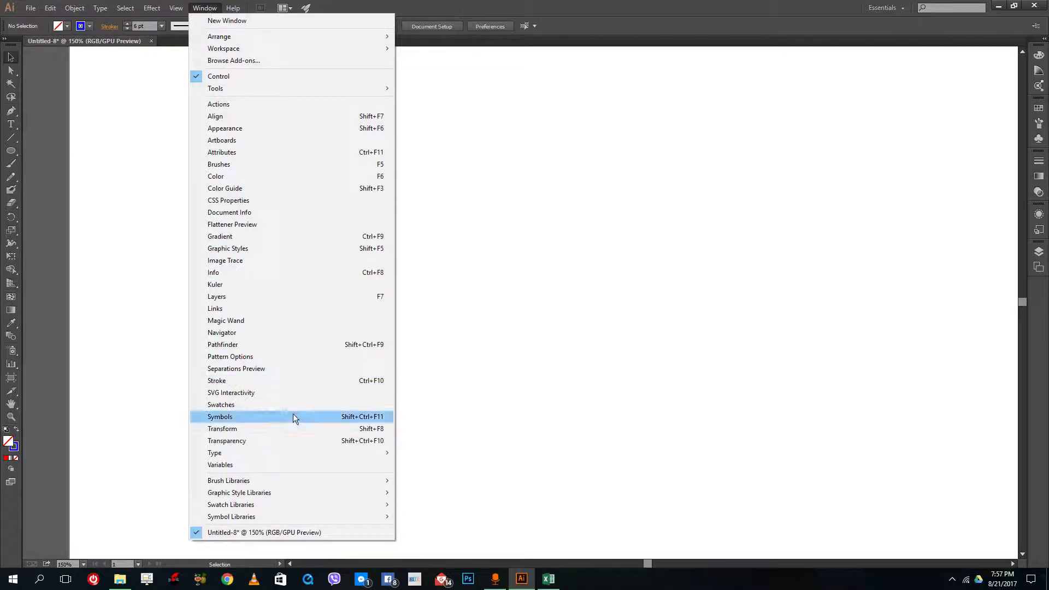
{"action": "key", "text": "Left"}
{"action": "key", "text": "Left"}
{"action": "key", "text": "Right"}
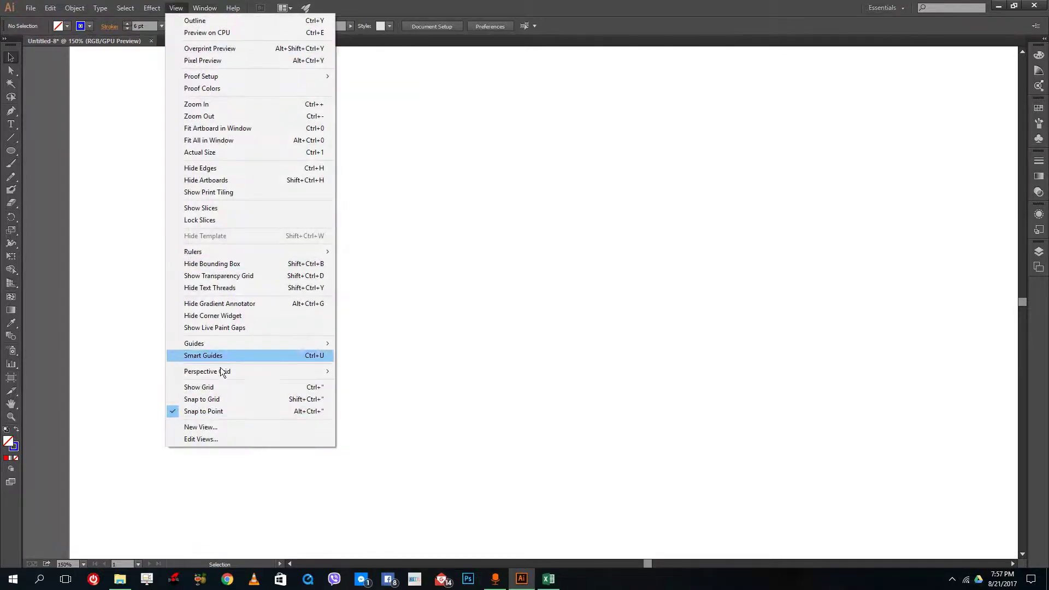
{"action": "left_click", "coordinate": [218, 387]}
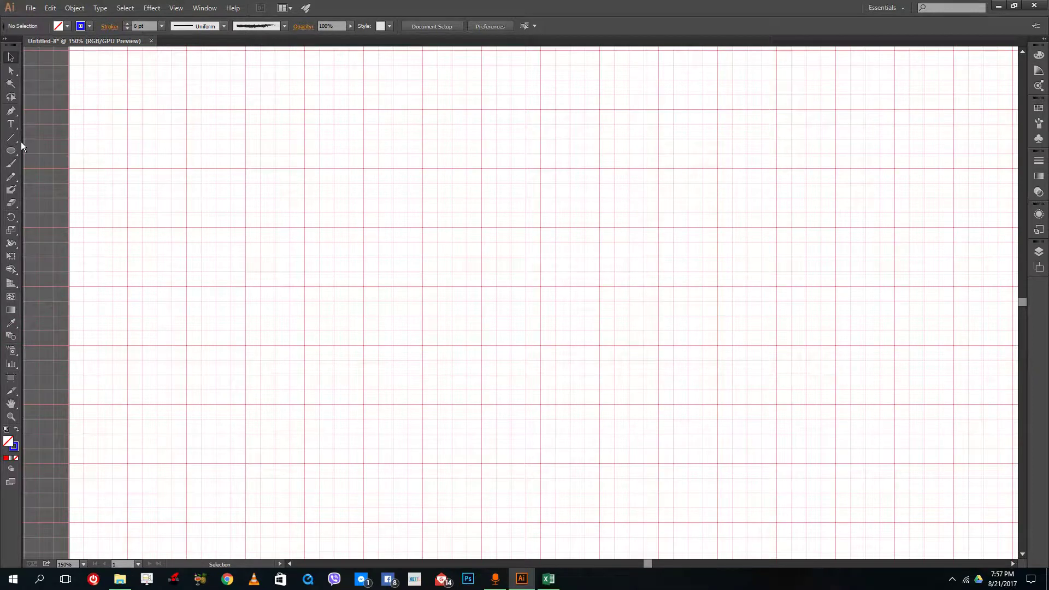
{"action": "left_click", "coordinate": [12, 112]}
{"action": "left_click", "coordinate": [176, 8]}
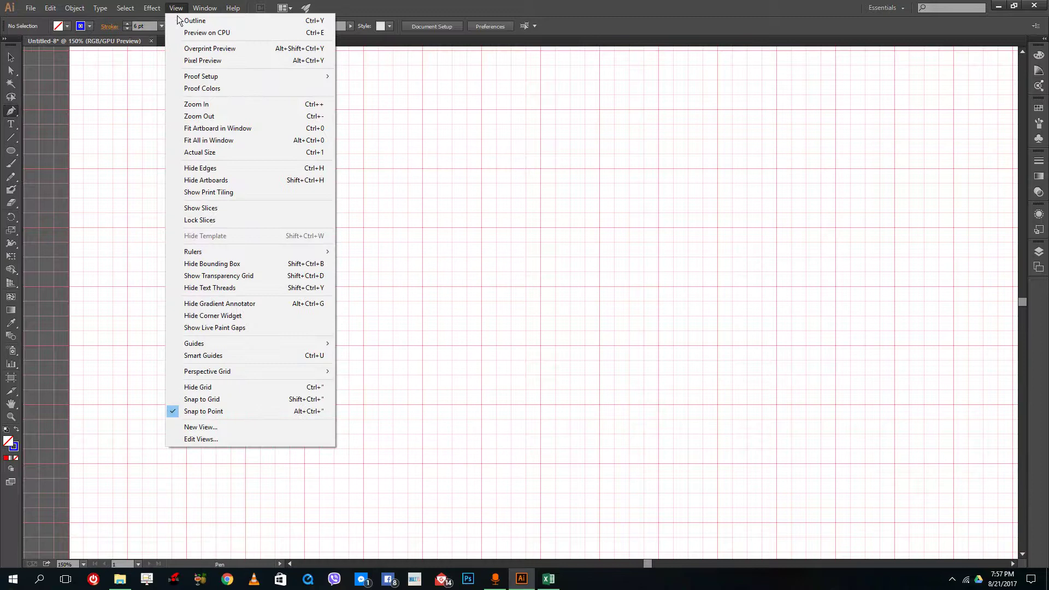
{"action": "left_click", "coordinate": [192, 400]}
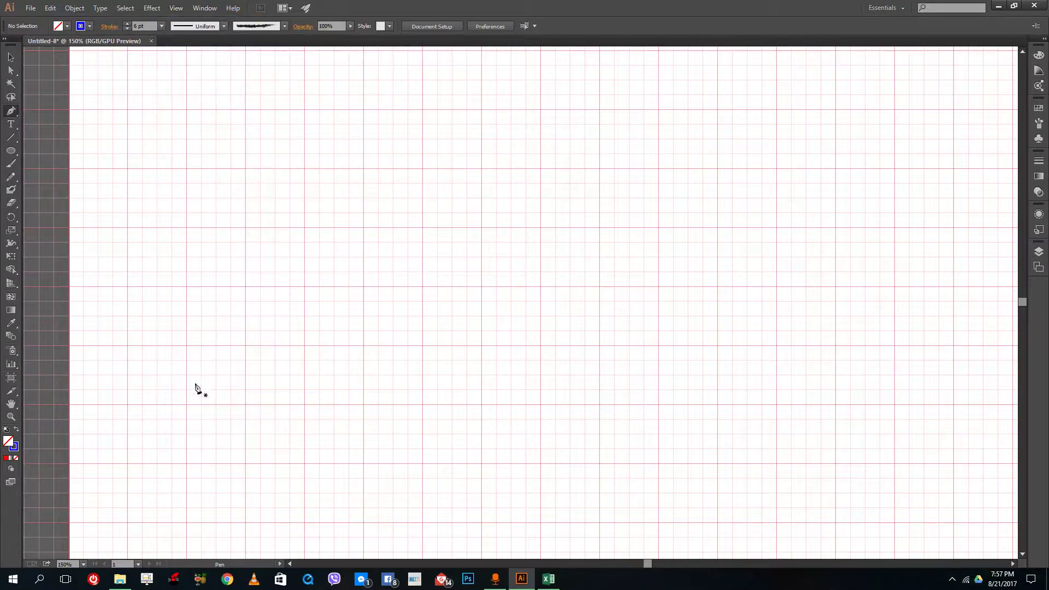
- Draw a closed square outline with the Pen tool, two major grid squares per side, with its corners on grid intersections
{"action": "left_click", "coordinate": [187, 169]}
{"action": "left_click", "coordinate": [305, 169]}
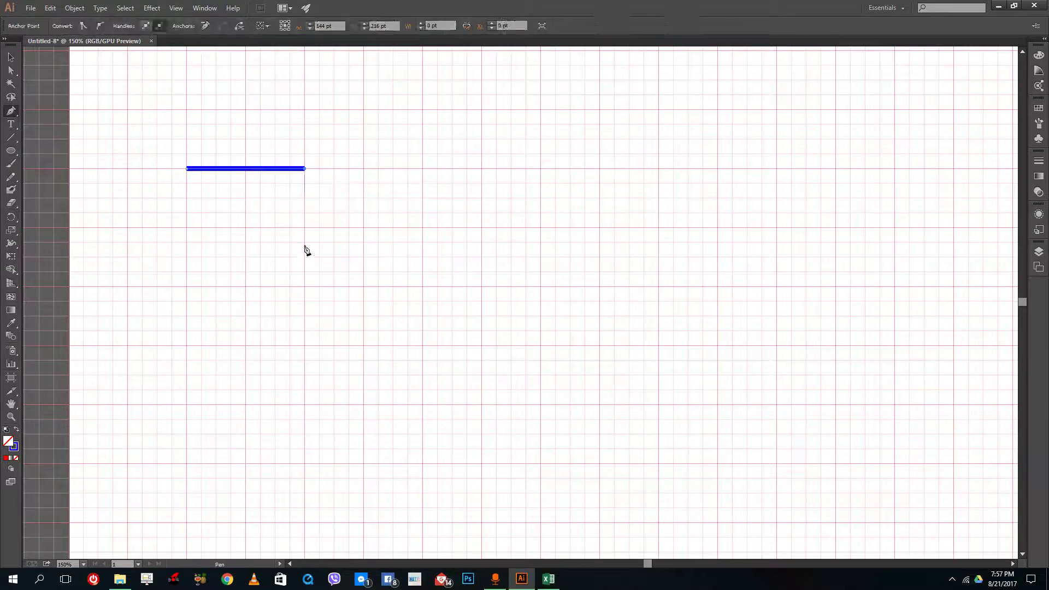
{"action": "left_click", "coordinate": [303, 286]}
{"action": "left_click", "coordinate": [186, 286]}
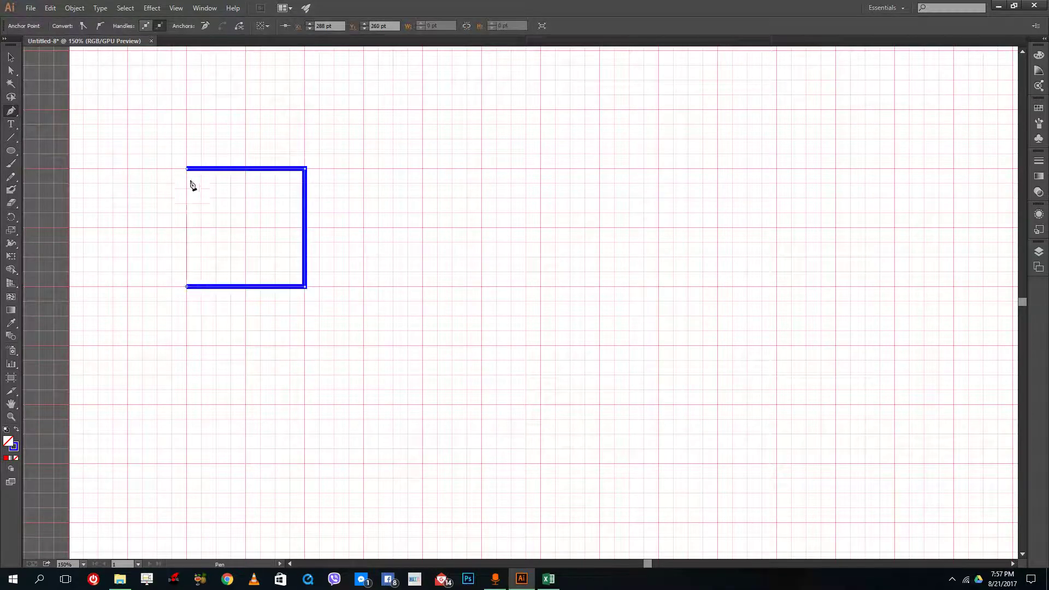
{"action": "left_click", "coordinate": [188, 169]}
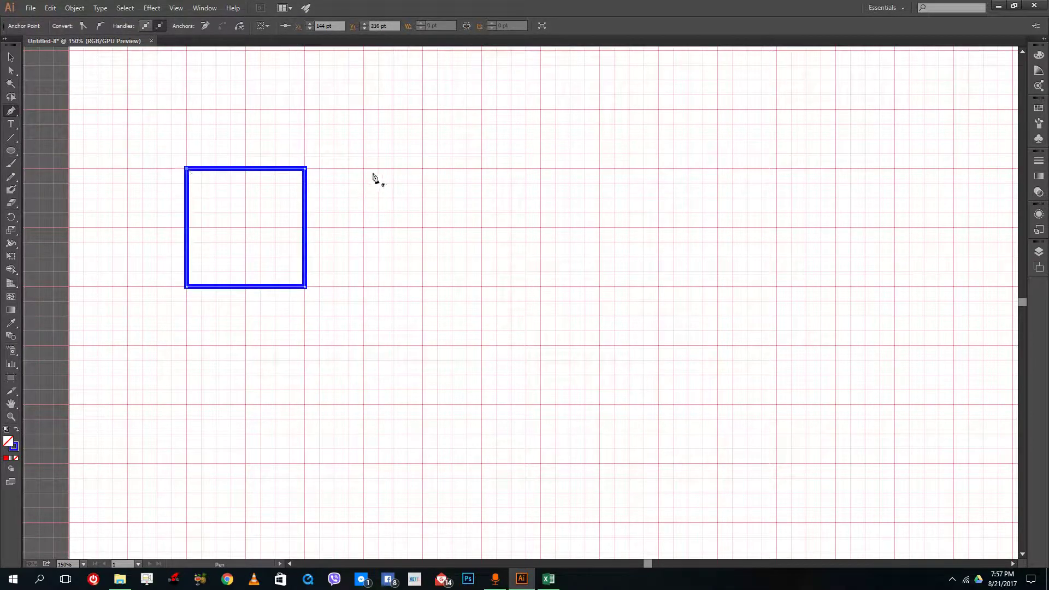
- Draw a closed triangle beside the square, two major grid squares wide and high, with its apex centred above the base
{"action": "left_click", "coordinate": [364, 286]}
{"action": "left_click", "coordinate": [423, 167]}
{"action": "left_click", "coordinate": [481, 285]}
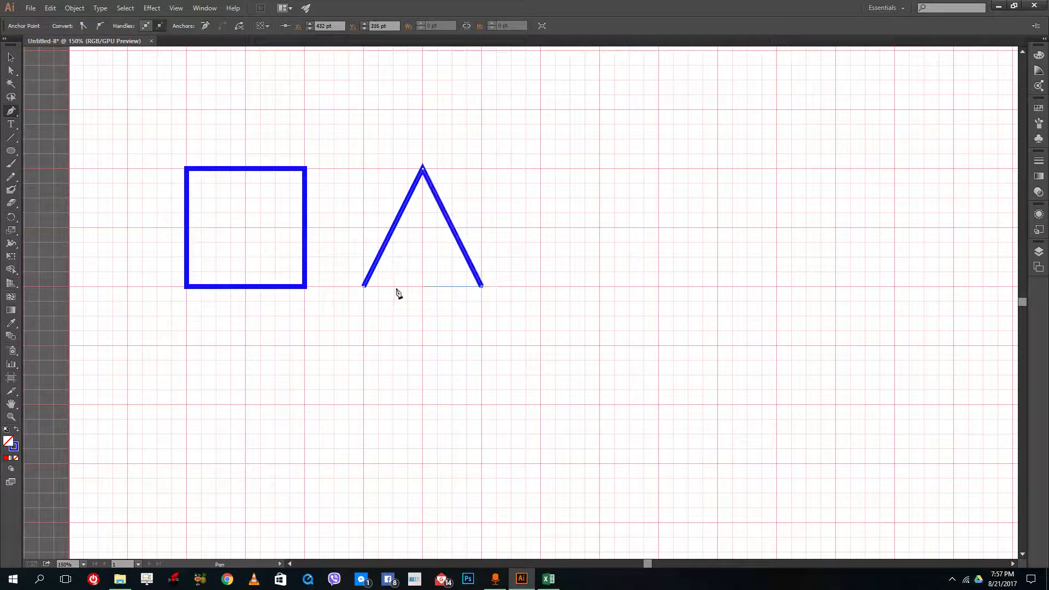
{"action": "left_click", "coordinate": [364, 286]}
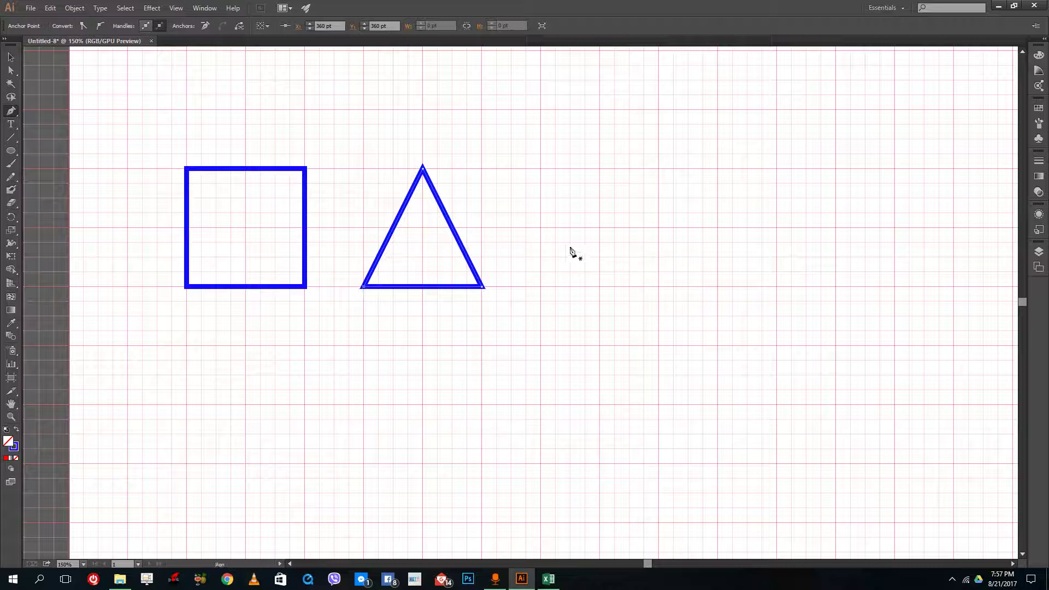
- Draw a closed diamond beside the triangle with the Pen tool, two major grid squares wide and high, with corners on grid intersections
{"action": "left_click", "coordinate": [540, 227]}
{"action": "left_click", "coordinate": [600, 170]}
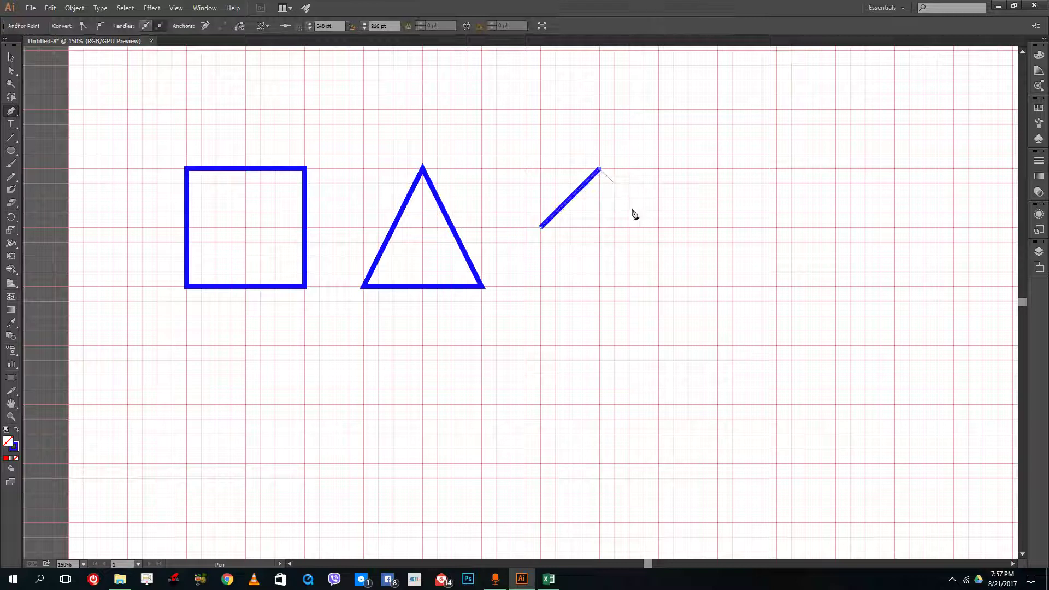
{"action": "key", "text": "ctrl+z"}
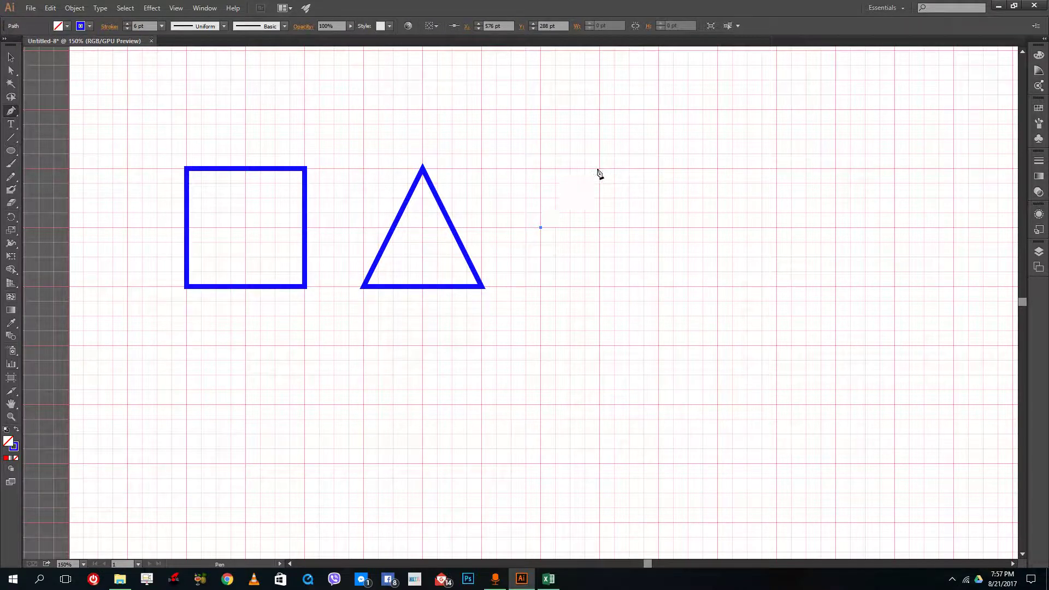
{"action": "left_click", "coordinate": [599, 170]}
{"action": "left_click", "coordinate": [658, 227]}
{"action": "left_click", "coordinate": [600, 287]}
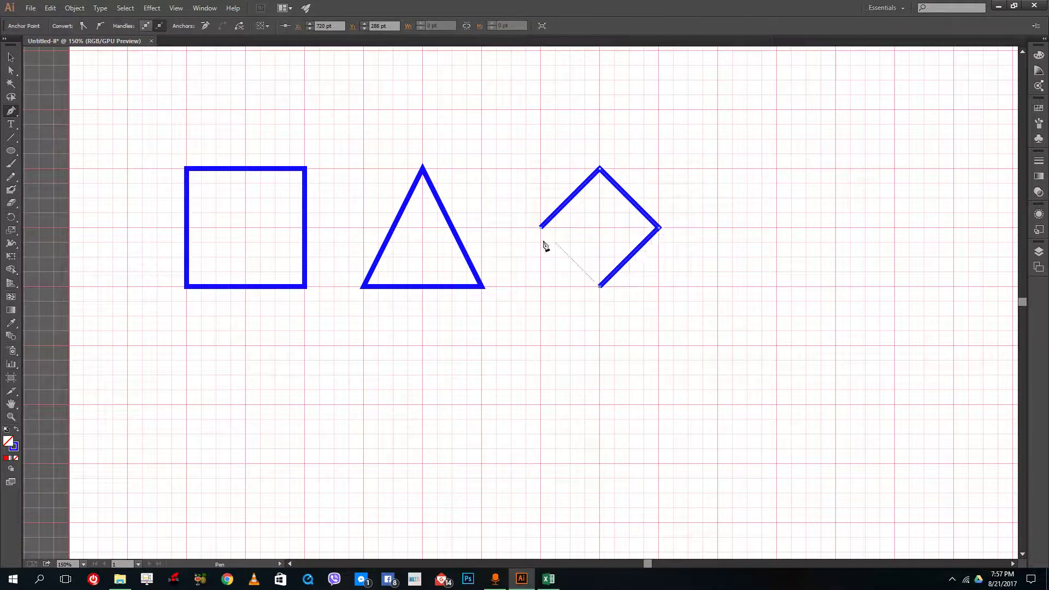
{"action": "left_click", "coordinate": [541, 228]}
- Draw a closed circle-like path beside the diamond, two major grid squares across, with horizontal curve handles at its top and bottom anchors
{"action": "left_click", "coordinate": [718, 227]}
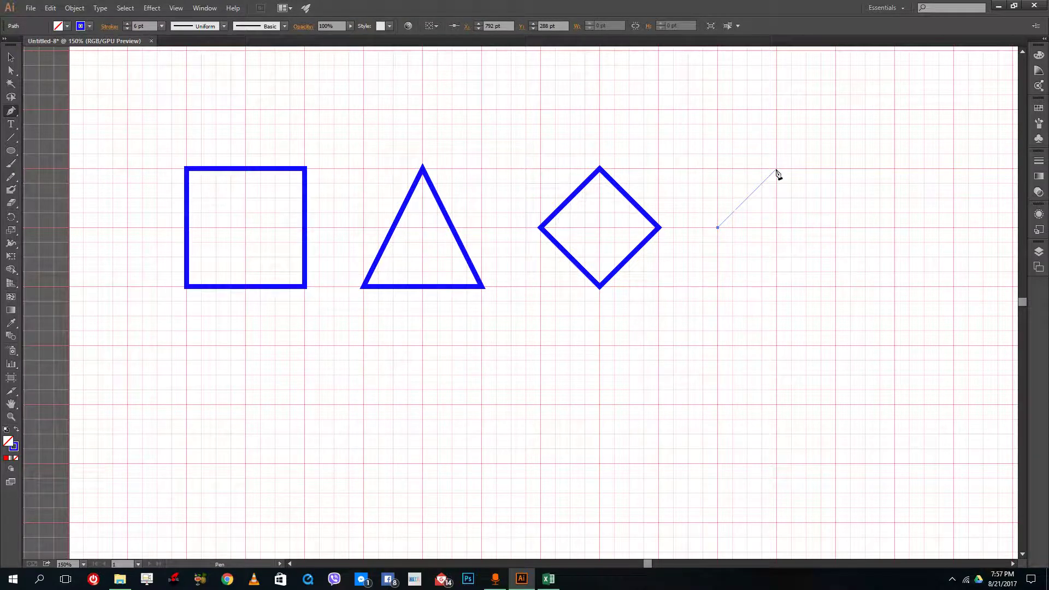
{"action": "mouse_move", "coordinate": [776, 169]}
{"action": "left_mouse_down"}
{"action": "mouse_move", "coordinate": [798, 168]}
{"action": "mouse_move", "coordinate": [798, 206]}
{"action": "mouse_move", "coordinate": [820, 178]}
{"action": "mouse_move", "coordinate": [804, 171]}
{"action": "mouse_move", "coordinate": [836, 171]}
{"action": "left_mouse_up"}
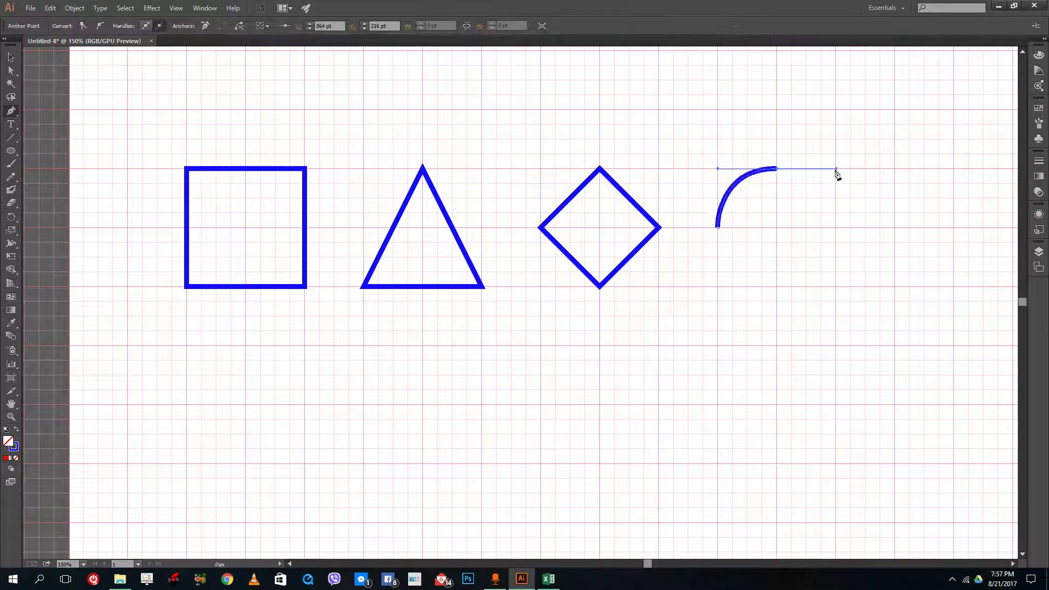
{"action": "left_click", "coordinate": [837, 228]}
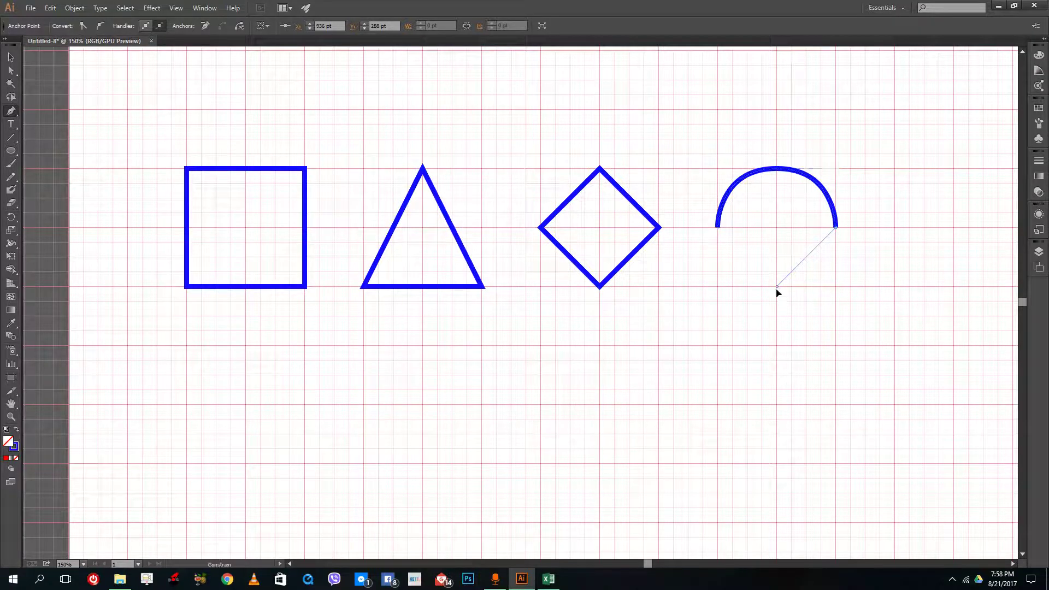
{"action": "left_click_drag", "start_coordinate": [777, 286], "coordinate": [721, 287]}
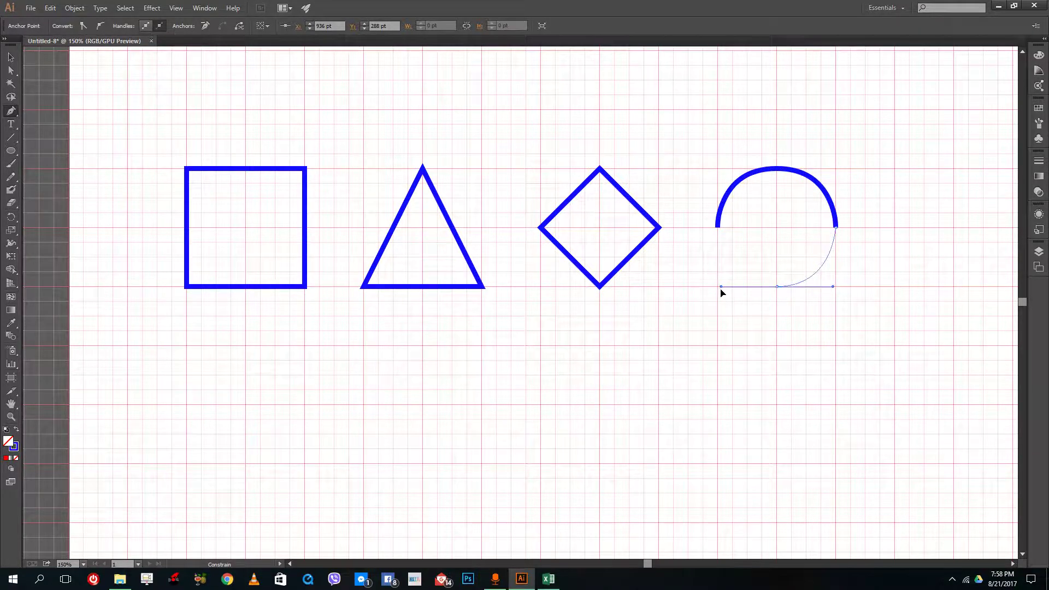
{"action": "left_click", "coordinate": [717, 228]}
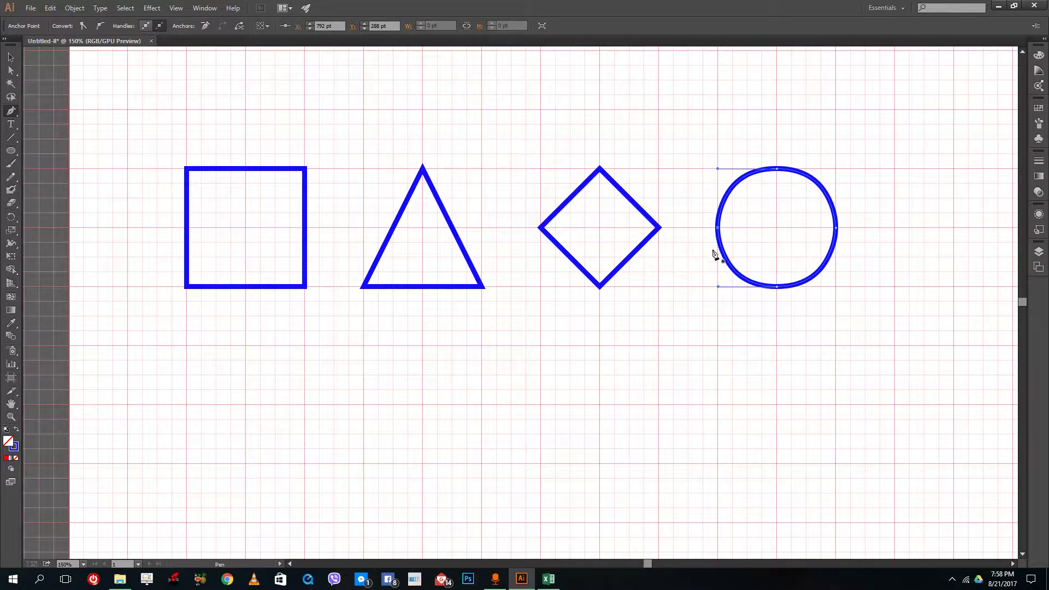
- Draw a second closed diamond below the triangle, two major grid squares wide and high, with its corners on grid intersections
{"action": "left_click", "coordinate": [481, 345]}
{"action": "left_click", "coordinate": [422, 405]}
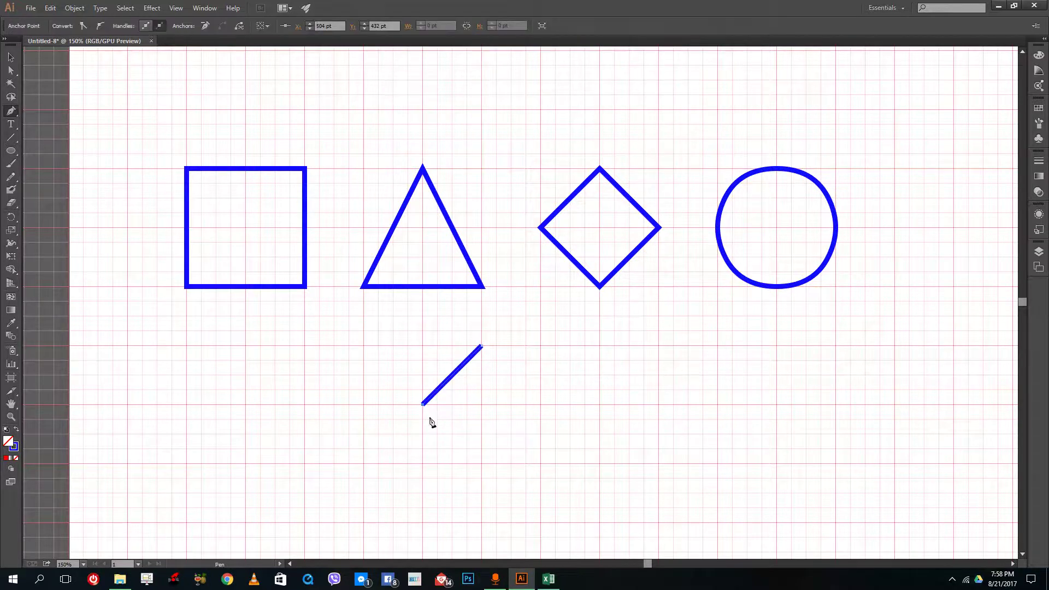
{"action": "left_click", "coordinate": [482, 464]}
{"action": "left_click", "coordinate": [541, 405]}
{"action": "left_click", "coordinate": [482, 347]}
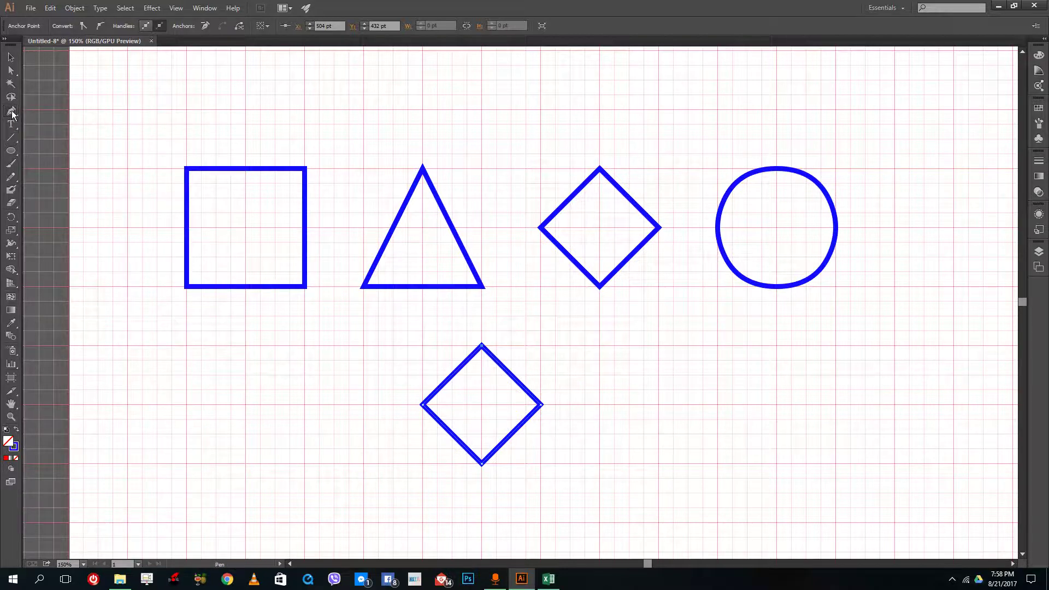
- Try rounding the lower diamond's corners one at a time with the Anchor Point tool, undoing each conversion
{"action": "left_click", "coordinate": [12, 112]}
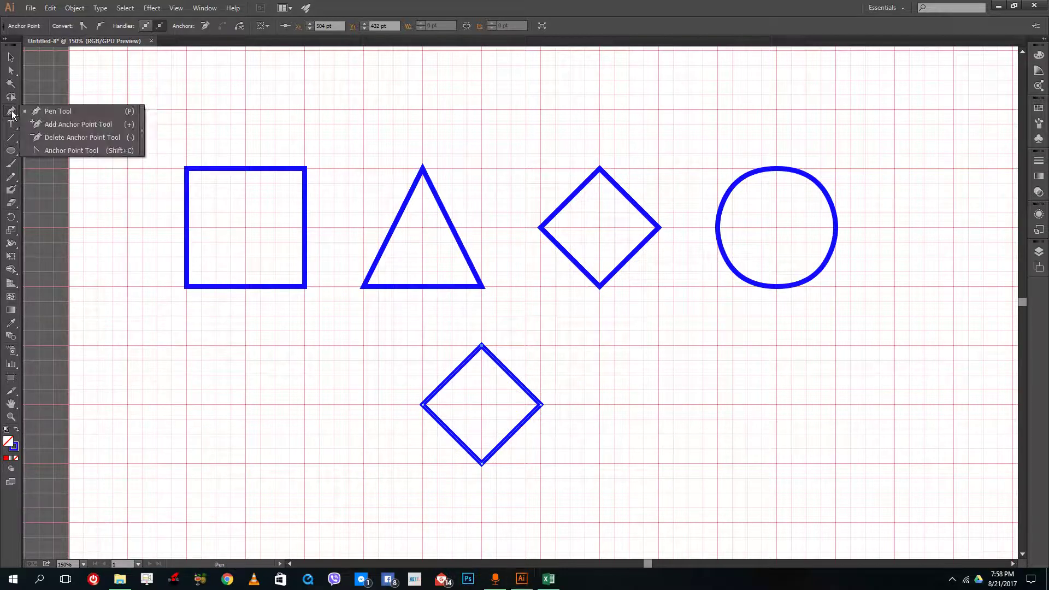
{"action": "left_click", "coordinate": [44, 149]}
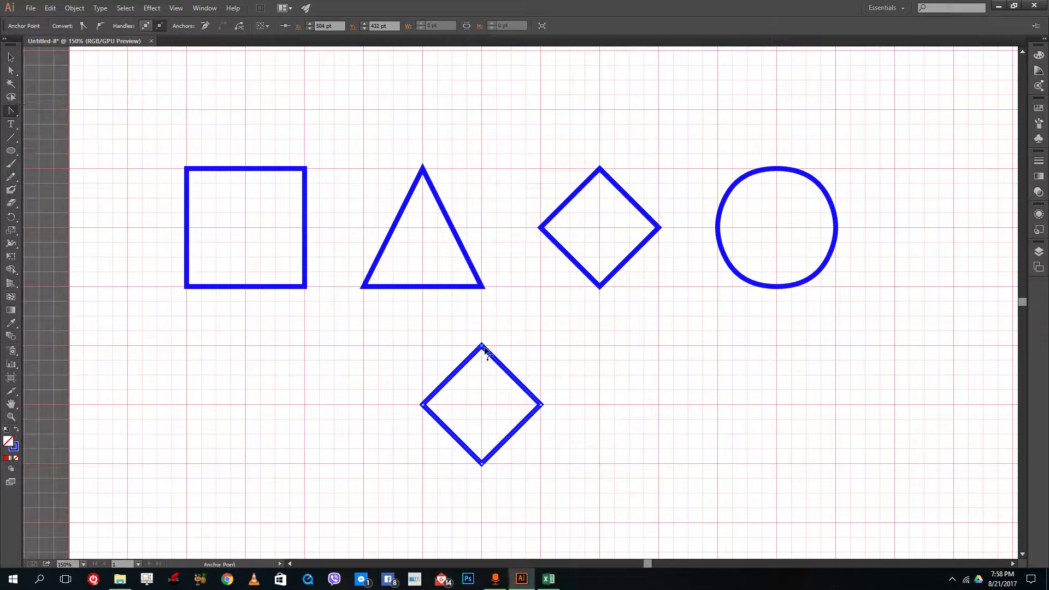
{"action": "left_click_drag", "start_coordinate": [482, 349], "coordinate": [503, 352]}
{"action": "key", "text": "ctrl+z"}
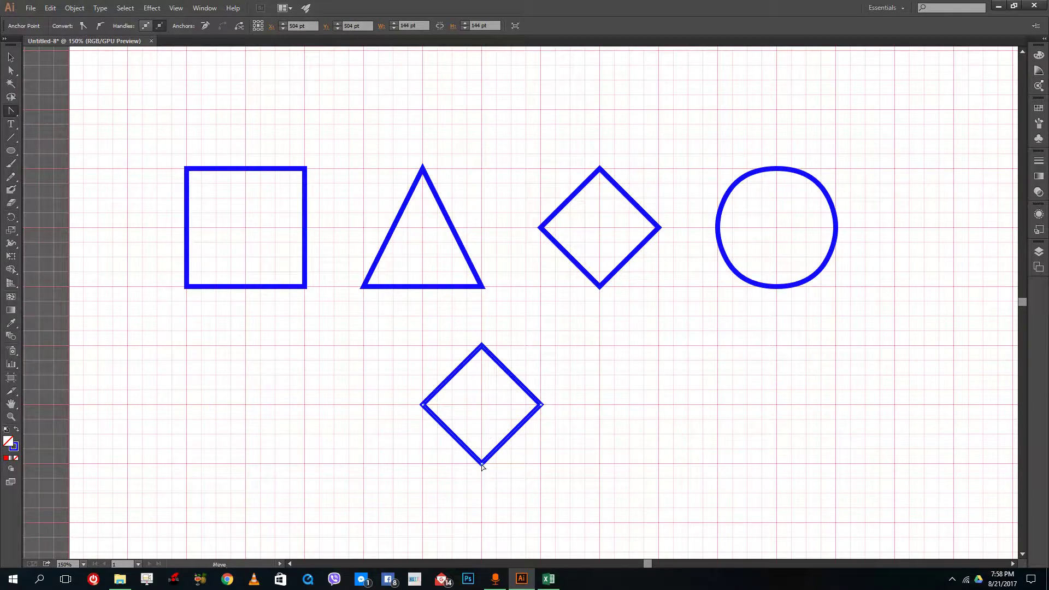
{"action": "left_click_drag", "start_coordinate": [482, 466], "coordinate": [544, 469]}
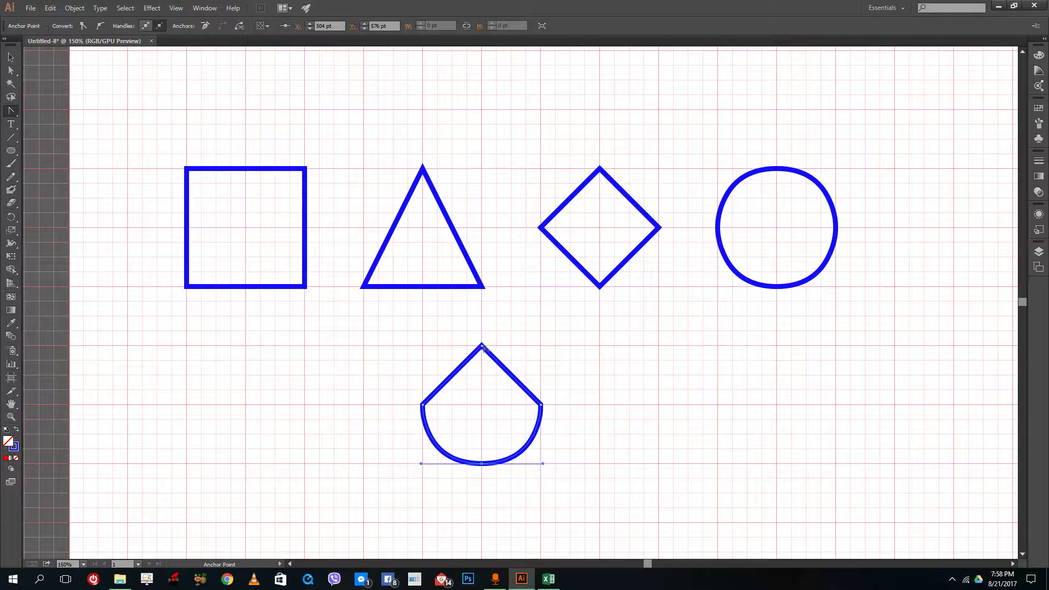
{"action": "key", "text": "ctrl"}
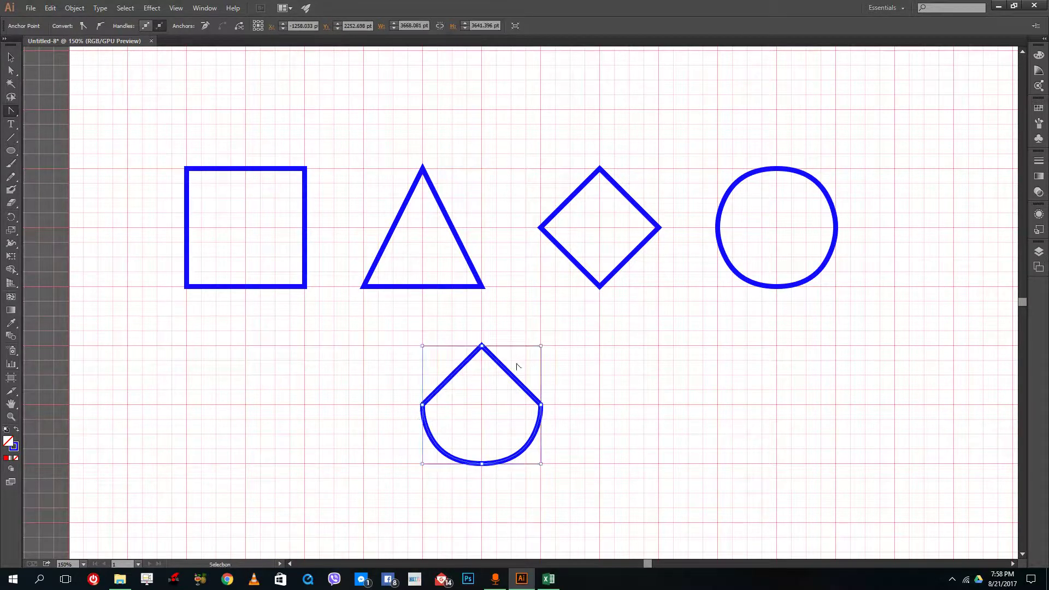
{"action": "key", "text": "ctrl+z"}
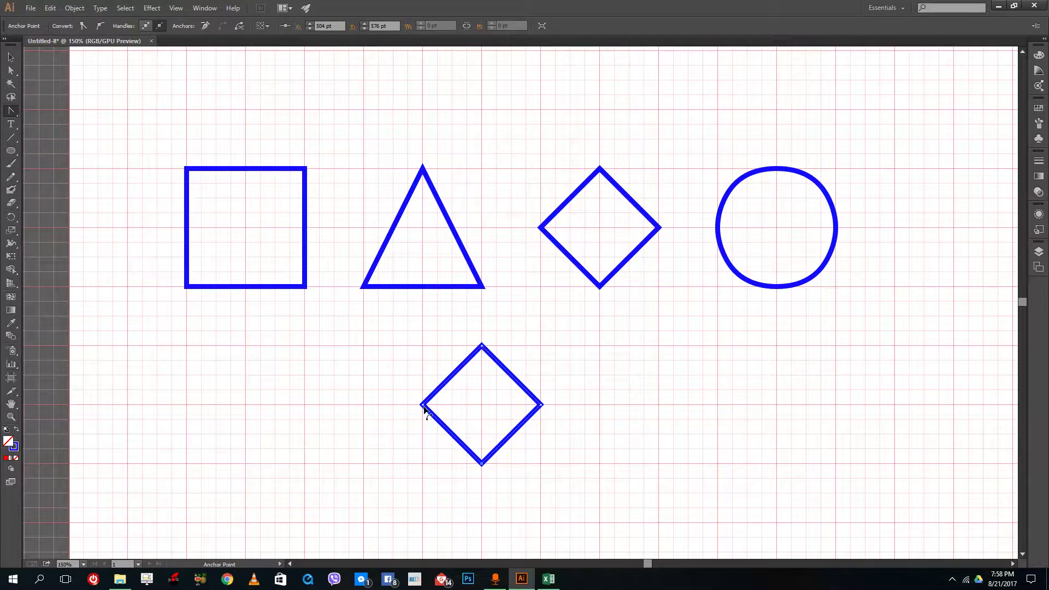
{"action": "left_click_drag", "start_coordinate": [424, 407], "coordinate": [621, 402]}
{"action": "key", "text": "ctrl+z"}
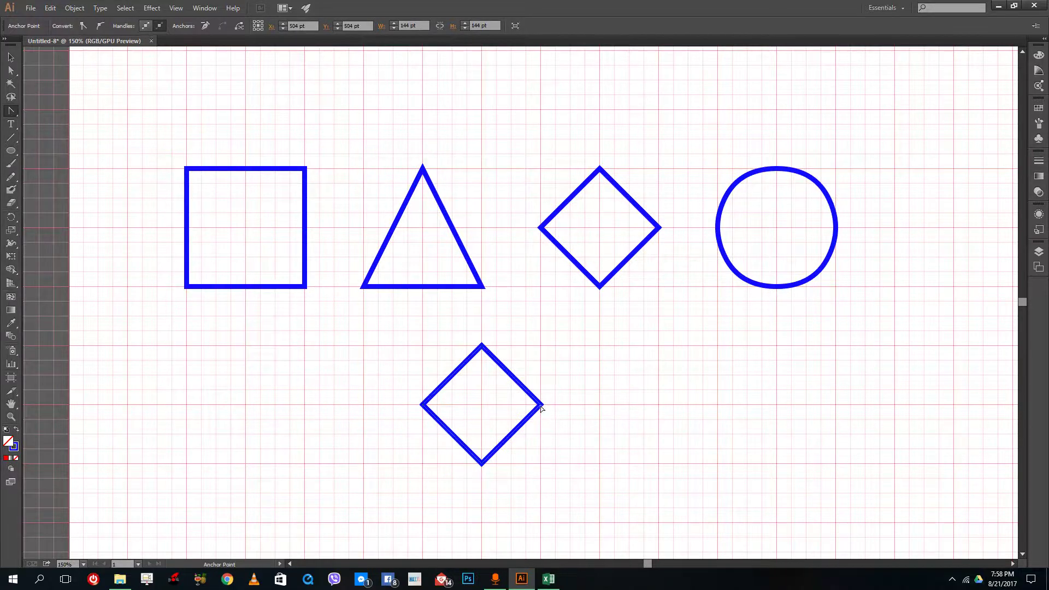
- Round the lower diamond with the Anchor Point tool by giving its right and left corners vertical handles about one major grid square long
{"action": "left_click_drag", "start_coordinate": [541, 407], "coordinate": [539, 346]}
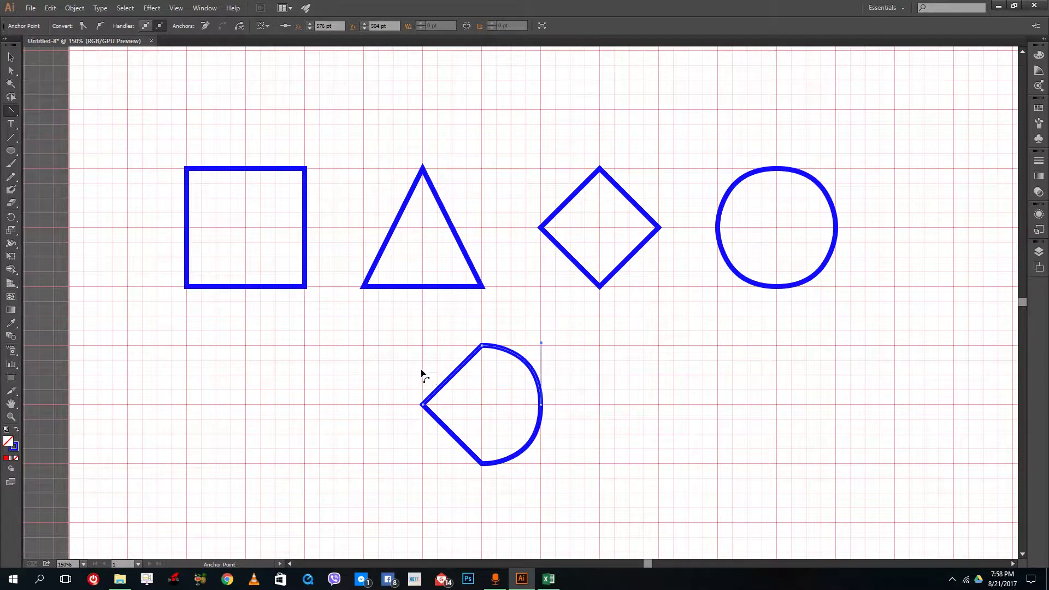
{"action": "left_click_drag", "start_coordinate": [422, 405], "coordinate": [423, 466]}
{"action": "key", "text": "ctrl+z"}
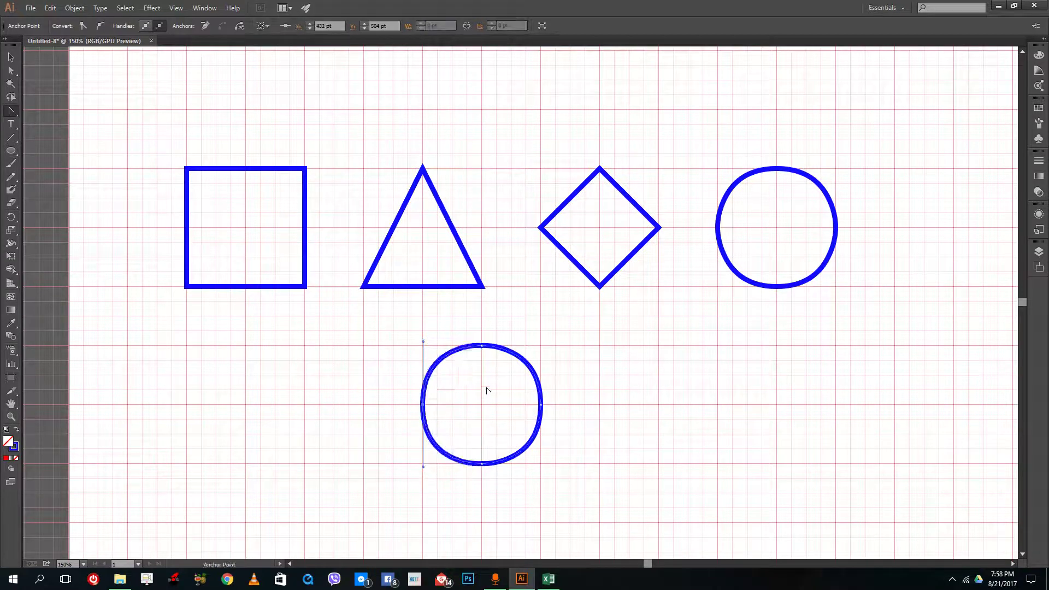
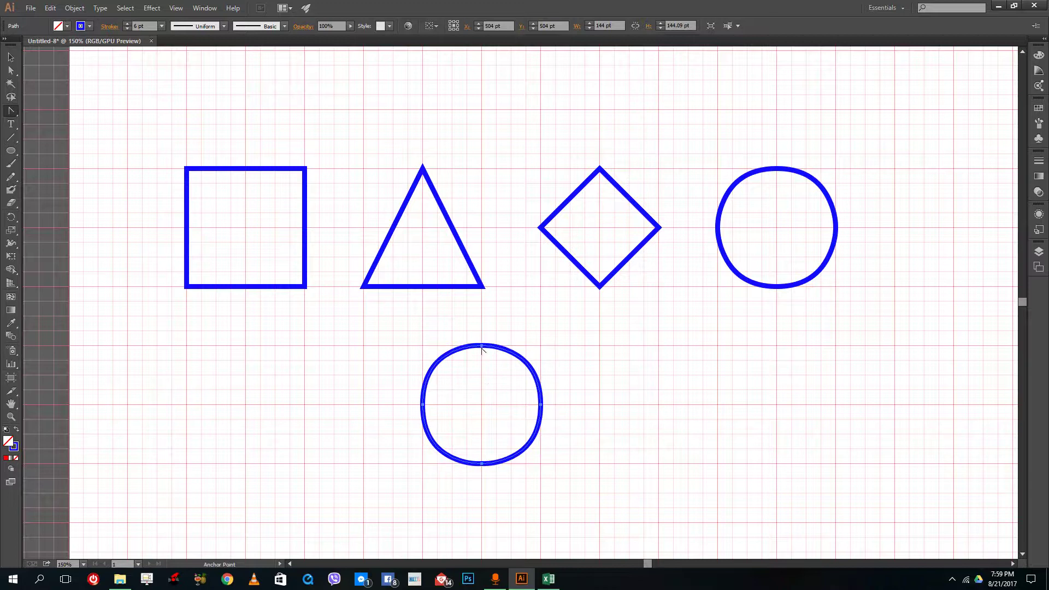
- Turn off Snap to Grid and test reshaping the rounded path's top anchor, undoing each trial
{"action": "left_click_drag", "start_coordinate": [483, 349], "coordinate": [509, 320]}
{"action": "key", "text": "ctrl+z"}
{"action": "left_click", "coordinate": [176, 7]}
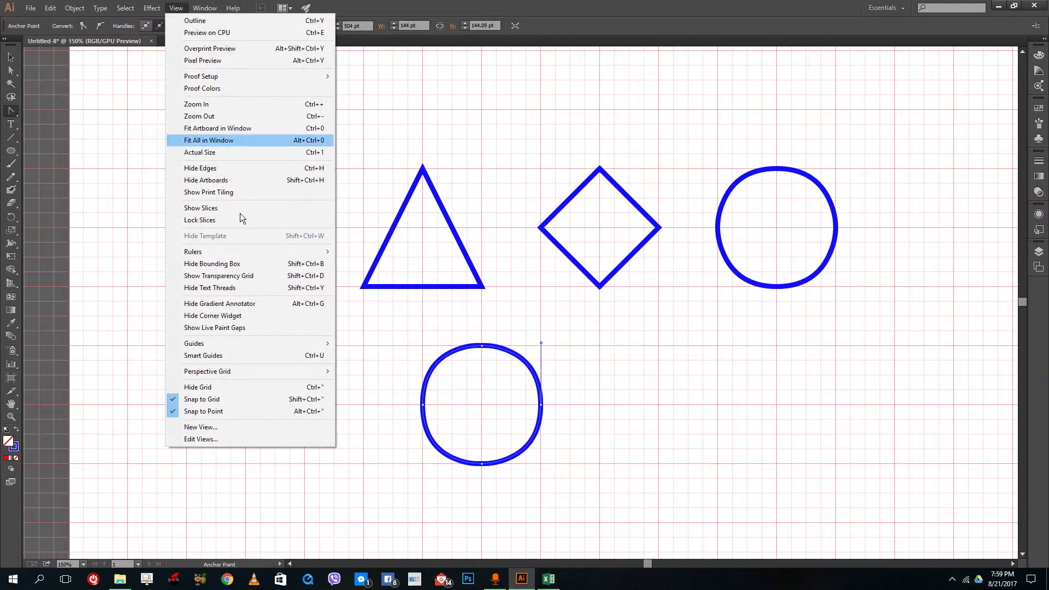
{"action": "left_click", "coordinate": [237, 398]}
{"action": "left_click_drag", "start_coordinate": [483, 348], "coordinate": [520, 347]}
{"action": "key", "text": "ctrl+z"}
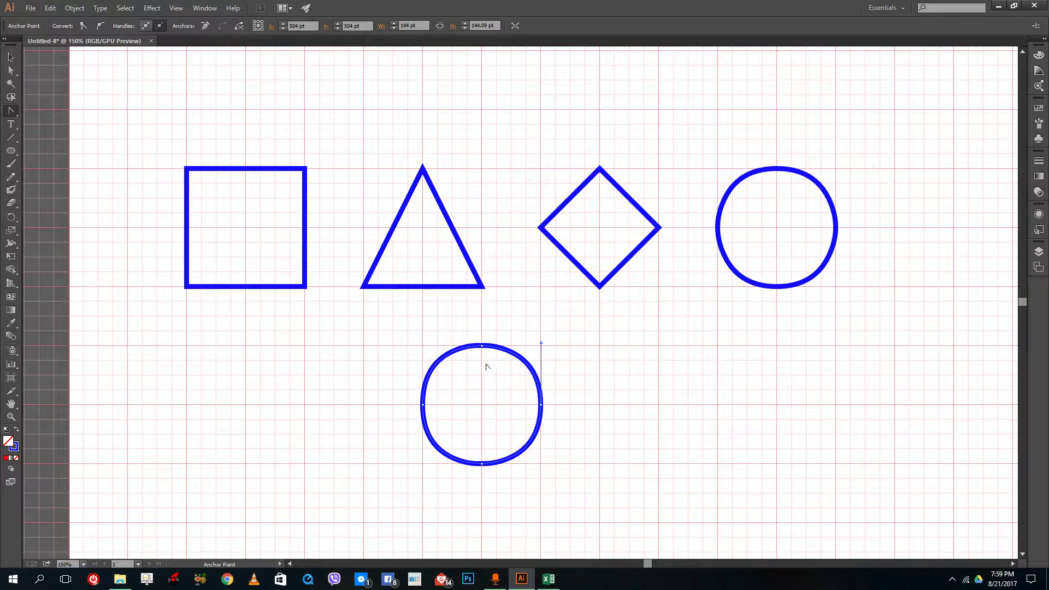
- Nudge the rounded path's top anchor slightly and move its right anchor up and outward to about X 602 pt, Y 478 pt
{"action": "left_click_drag", "start_coordinate": [11, 110], "coordinate": [57, 149]}
{"action": "left_click", "coordinate": [482, 346]}
{"action": "key", "text": "ctrl+z"}
{"action": "mouse_move", "coordinate": [481, 347]}
{"action": "left_mouse_down"}
{"action": "mouse_move", "coordinate": [482, 320]}
{"action": "mouse_move", "coordinate": [482, 344]}
{"action": "left_mouse_up"}
{"action": "key", "text": "ctrl+z"}
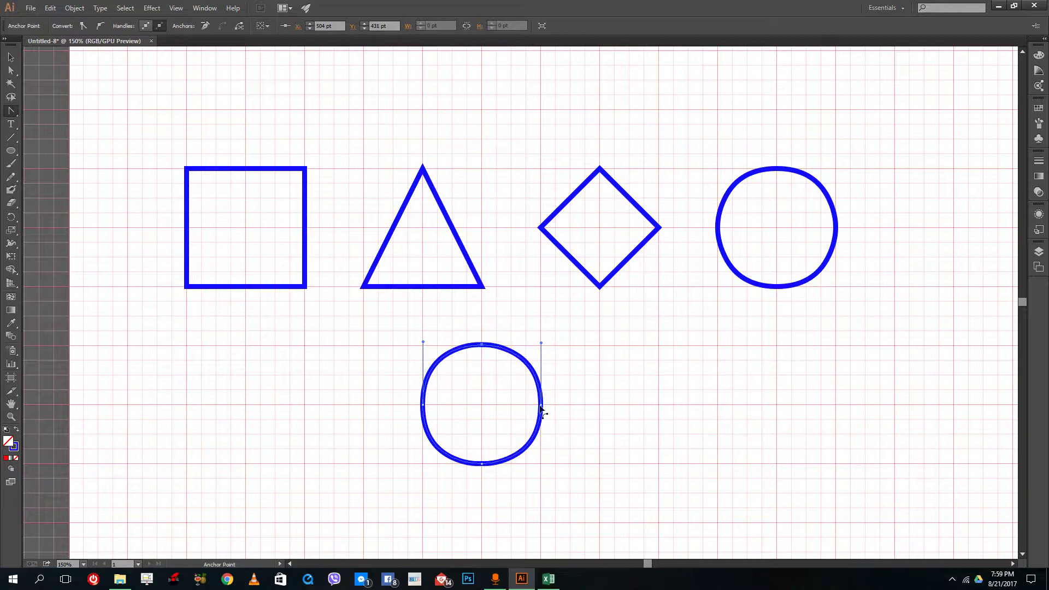
{"action": "left_click_drag", "start_coordinate": [542, 406], "coordinate": [563, 382]}
{"action": "key", "text": "ctrl+z"}
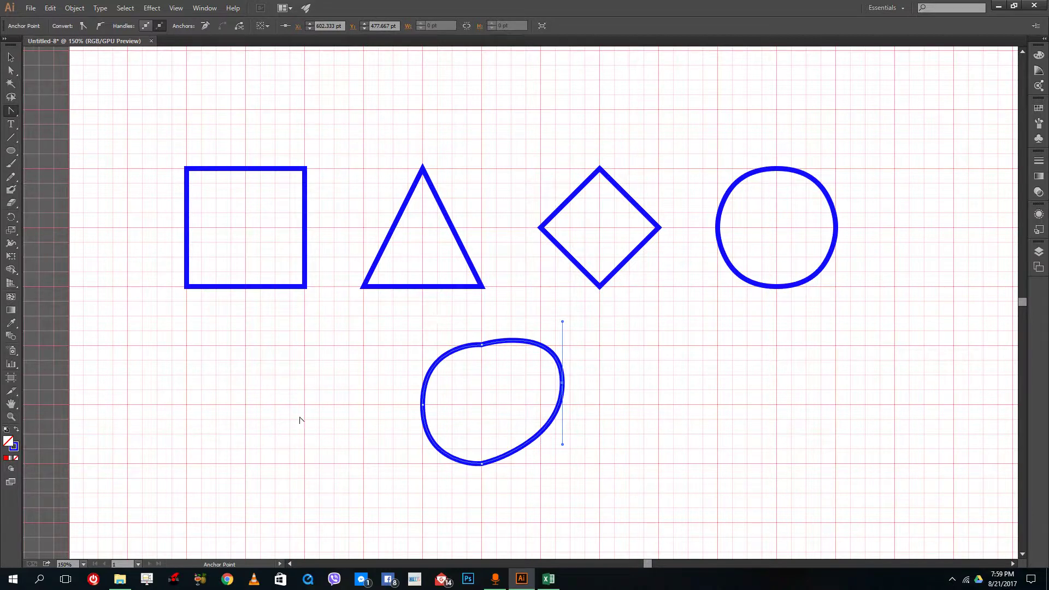
- Reselect the rounded path and reshape it into an irregular outline with the Anchor Point tool, dipping its upper edge and notching its left side
{"action": "left_click", "coordinate": [11, 57]}
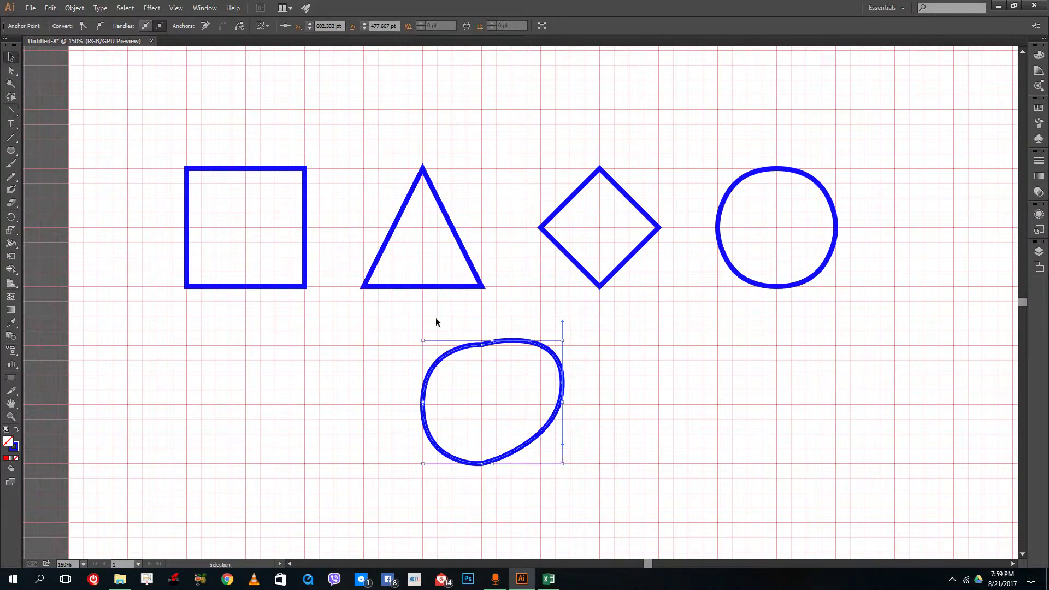
{"action": "left_click", "coordinate": [596, 318]}
{"action": "left_click", "coordinate": [11, 110]}
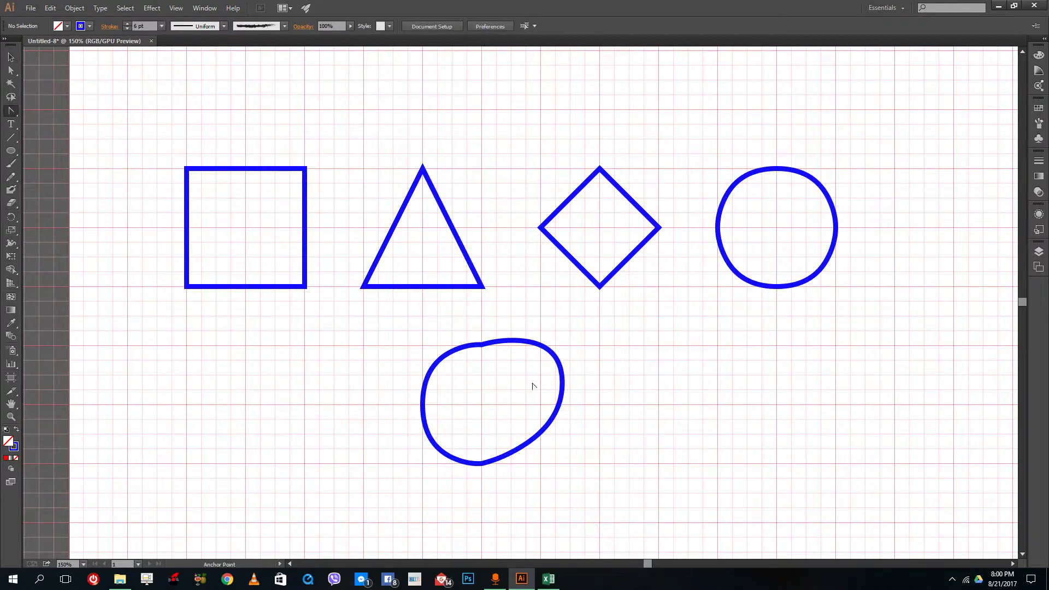
{"action": "left_click", "coordinate": [9, 57]}
{"action": "left_click", "coordinate": [428, 363]}
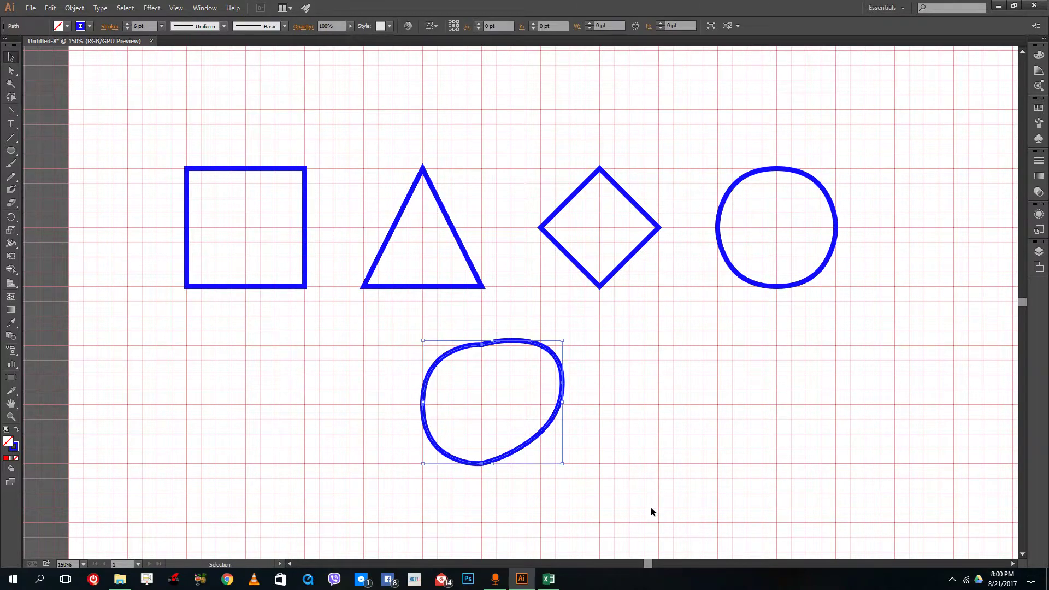
{"action": "left_click", "coordinate": [11, 111]}
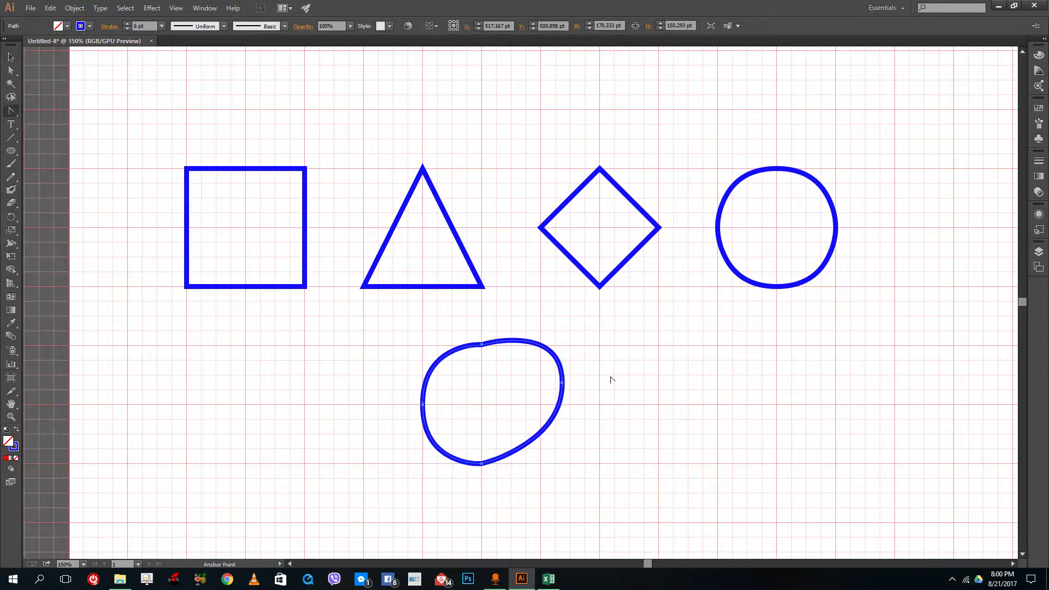
{"action": "left_click_drag", "start_coordinate": [480, 346], "coordinate": [516, 403]}
{"action": "mouse_move", "coordinate": [422, 407]}
{"action": "left_mouse_down"}
{"action": "mouse_move", "coordinate": [454, 409]}
{"action": "mouse_move", "coordinate": [409, 404]}
{"action": "mouse_move", "coordinate": [425, 415]}
{"action": "left_mouse_up"}
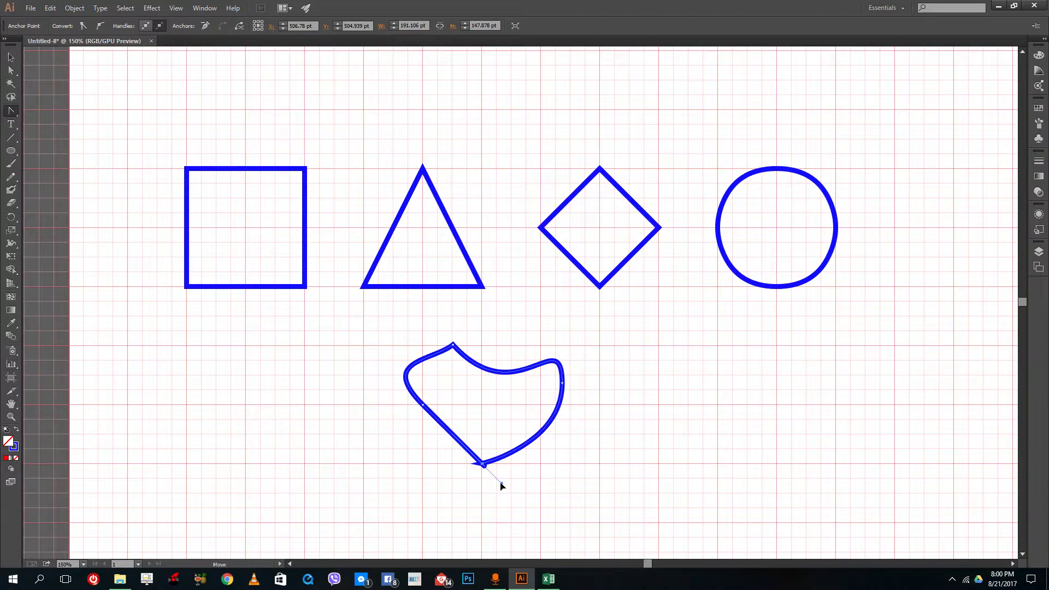
{"action": "left_click_drag", "start_coordinate": [501, 484], "coordinate": [416, 404]}
{"action": "left_click_drag", "start_coordinate": [463, 468], "coordinate": [339, 432]}
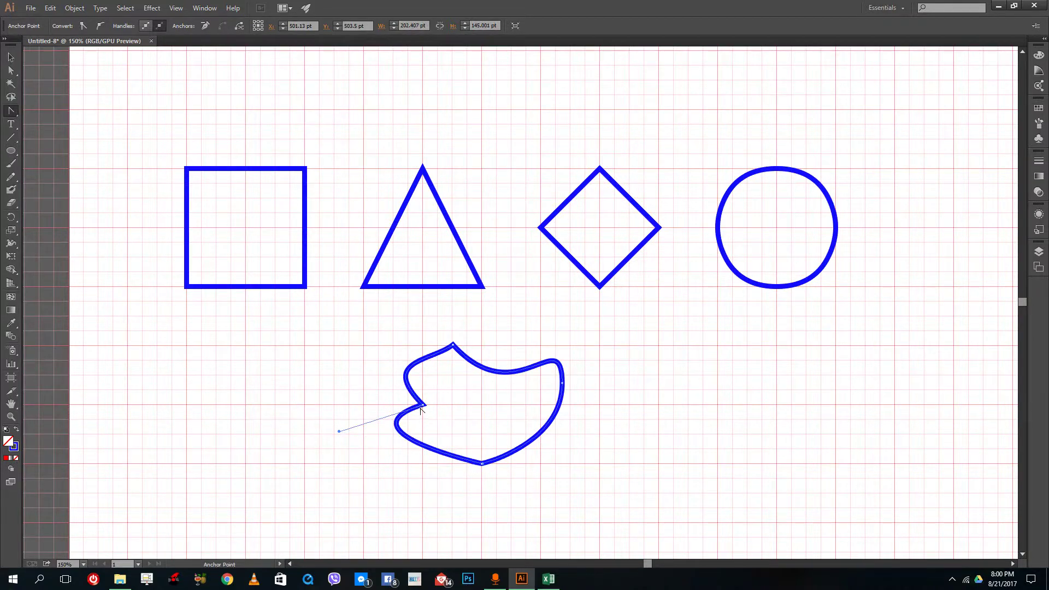
- Draw a closed crescent-like path beside the irregular shape with the Pen tool, with sharp tips at its upper and right ends, and deselect it
{"action": "left_click_drag", "start_coordinate": [10, 110], "coordinate": [45, 112]}
{"action": "left_click", "coordinate": [660, 403]}
{"action": "left_click_drag", "start_coordinate": [718, 346], "coordinate": [782, 347]}
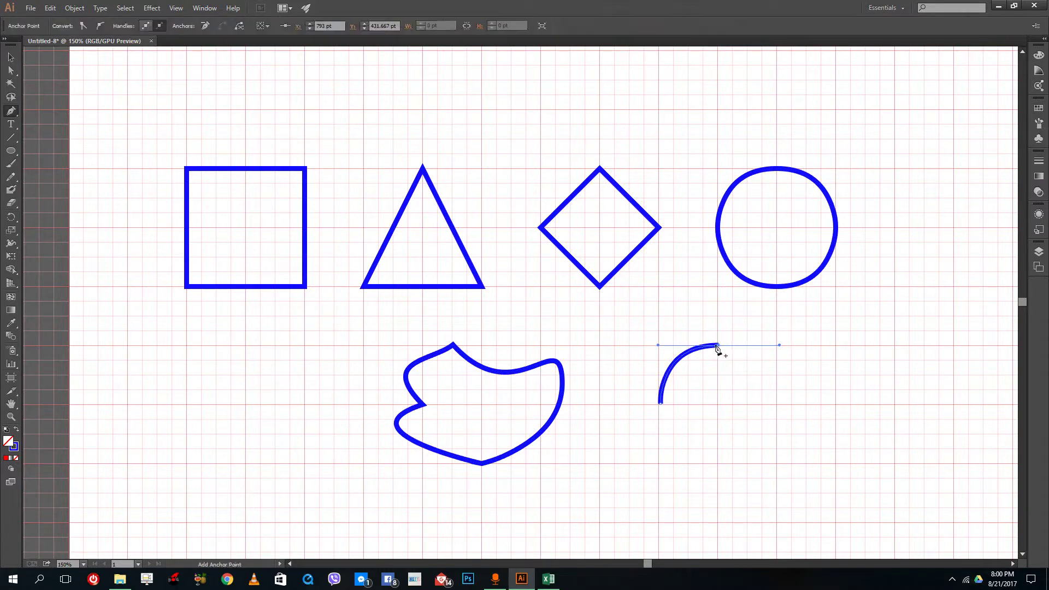
{"action": "left_click_drag", "start_coordinate": [779, 345], "coordinate": [717, 348]}
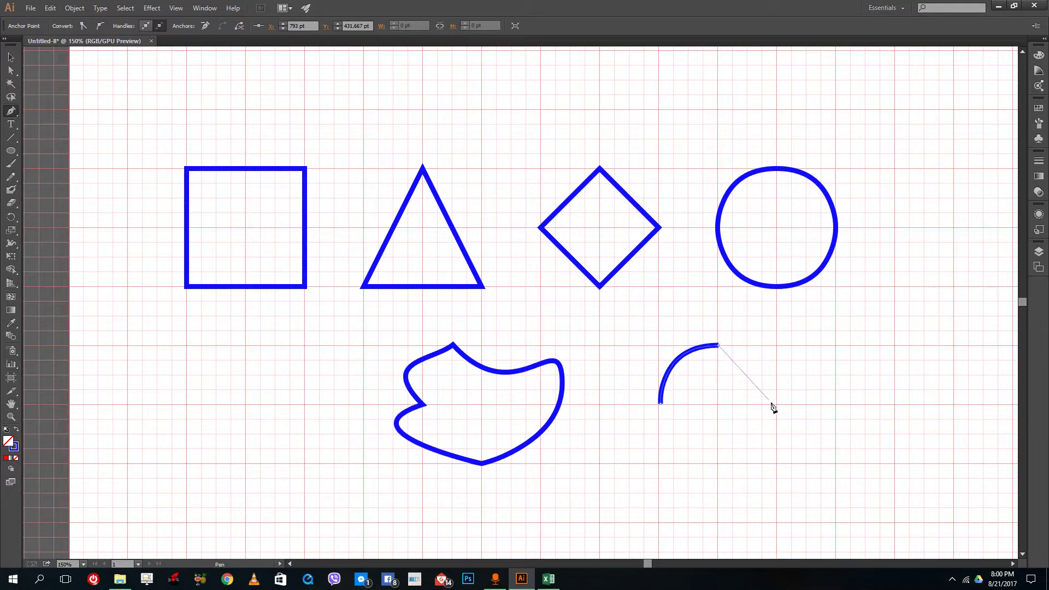
{"action": "left_click_drag", "start_coordinate": [744, 397], "coordinate": [843, 386]}
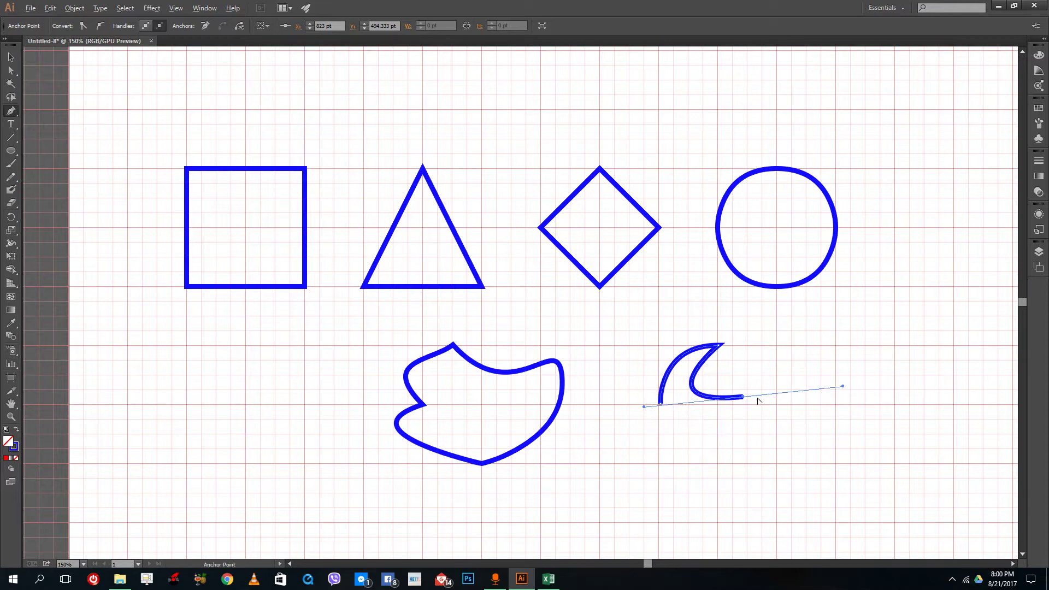
{"action": "left_click", "coordinate": [743, 398]}
{"action": "left_click_drag", "start_coordinate": [661, 405], "coordinate": [617, 348]}
{"action": "left_click", "coordinate": [10, 57]}
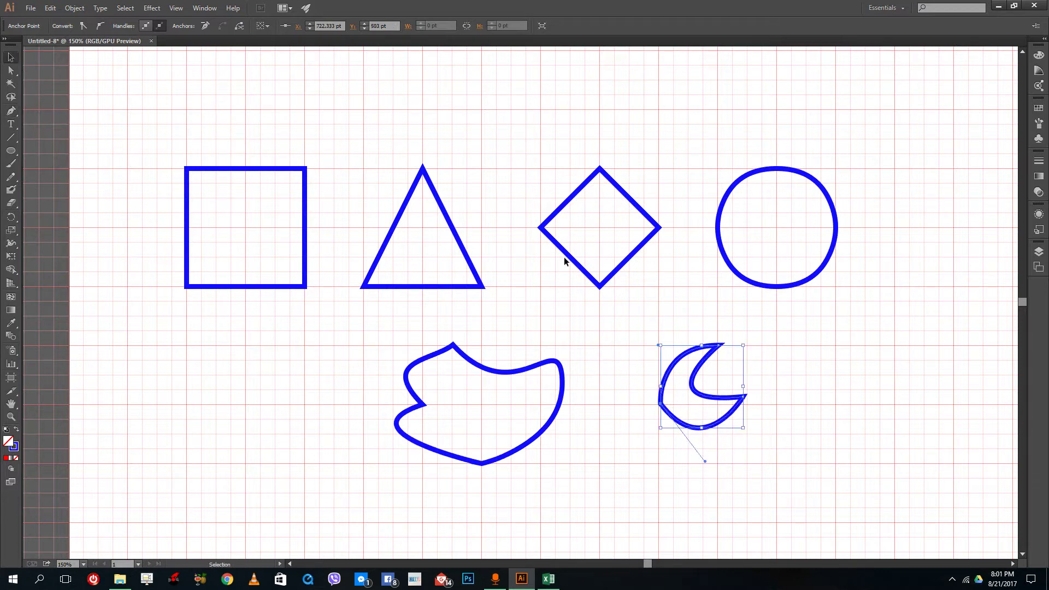
{"action": "left_click", "coordinate": [820, 336]}
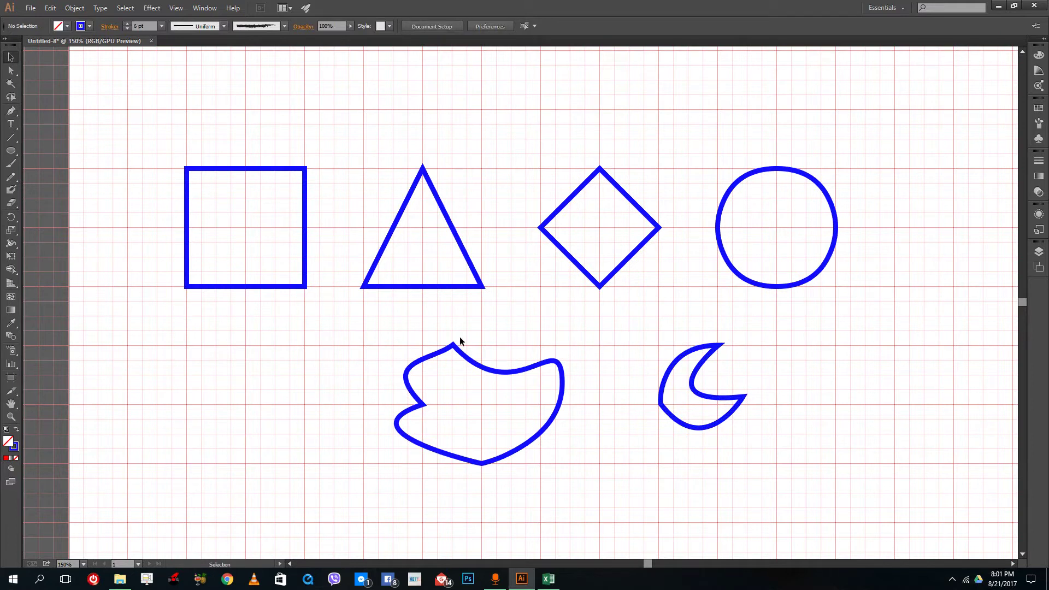
{"action": "left_click_drag", "start_coordinate": [128, 121], "coordinate": [792, 527]}
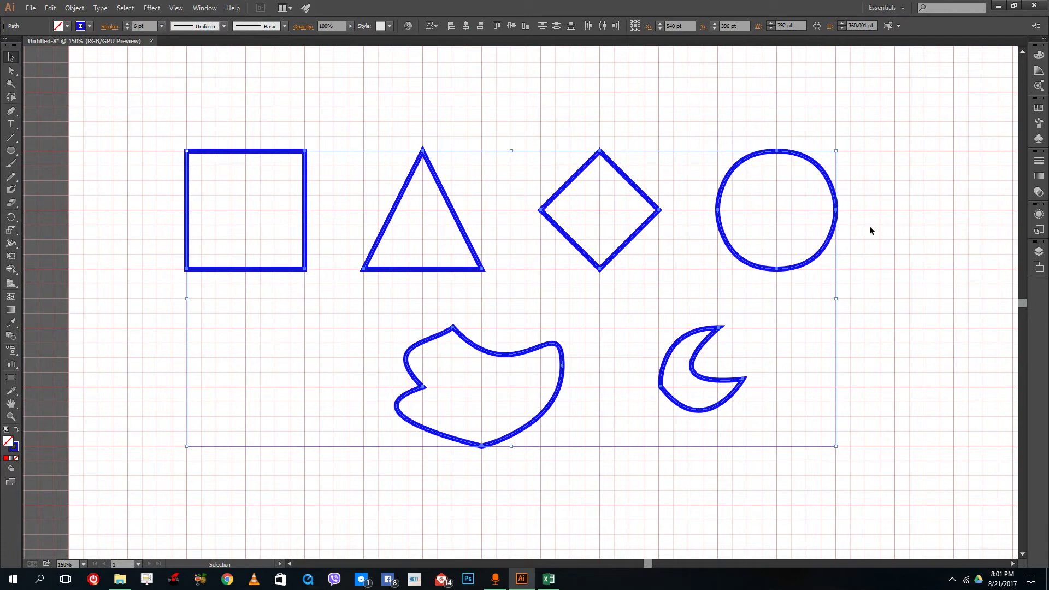
{"action": "left_click", "coordinate": [937, 249]}
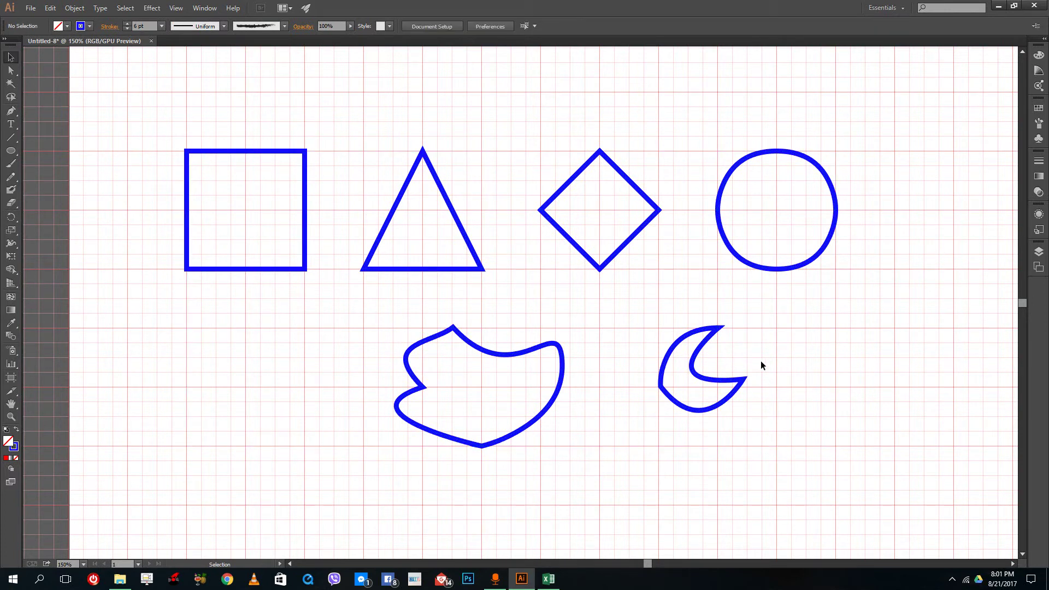
{"action": "left_click", "coordinate": [11, 151]}
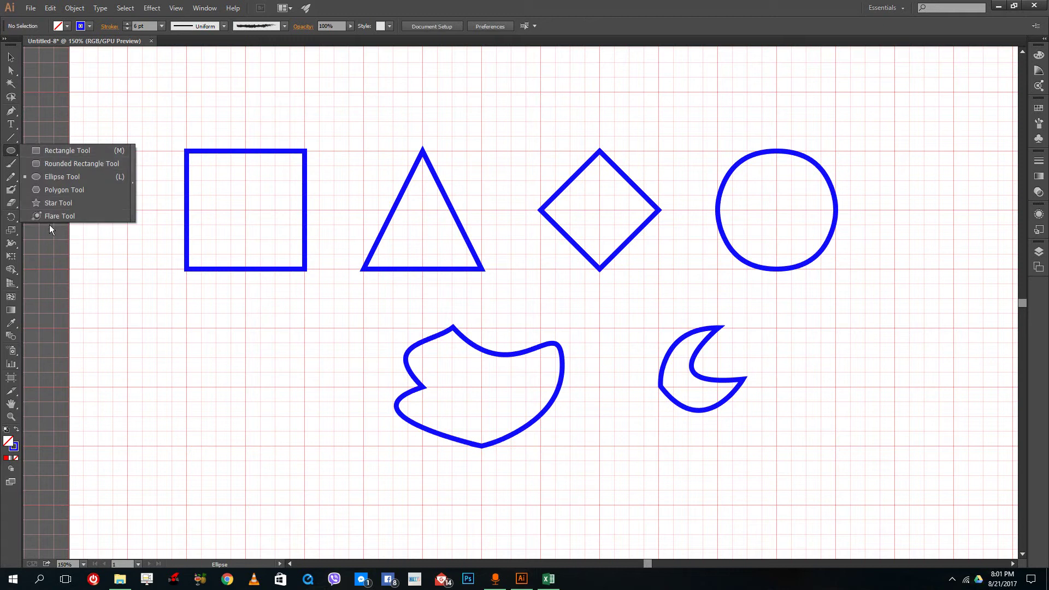
{"action": "left_click", "coordinate": [12, 112]}
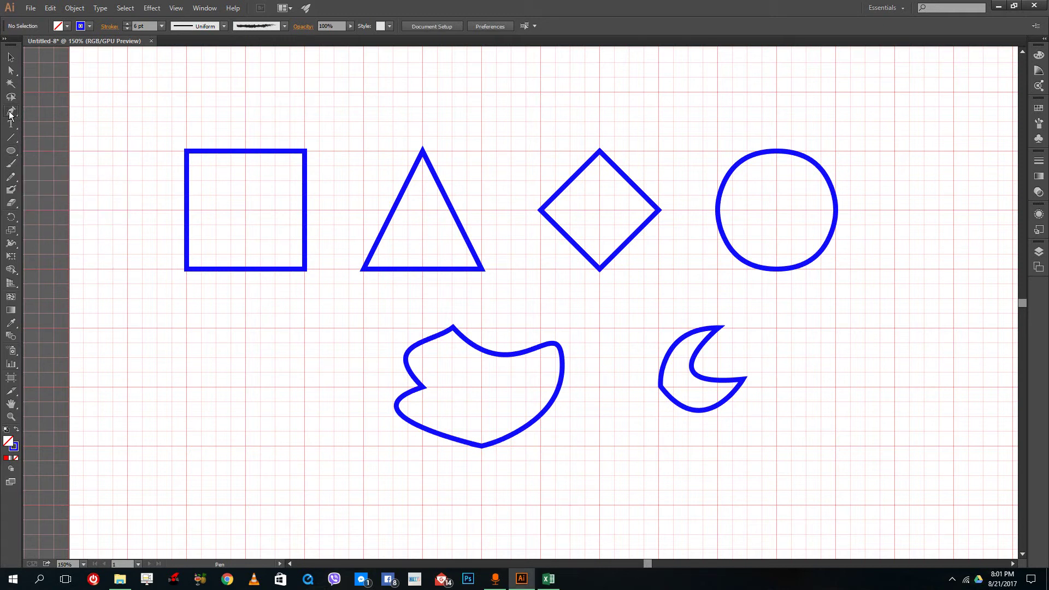